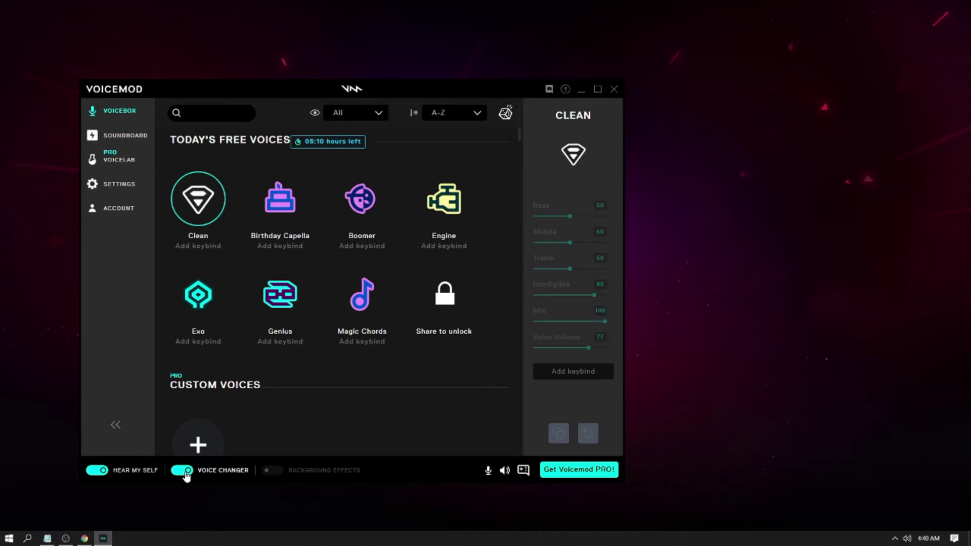
# - Toggle the voice changer off and back on twice
pyautogui.click(187, 475)
pyautogui.click(187, 476)
pyautogui.click(186, 475)
pyautogui.click(186, 476)
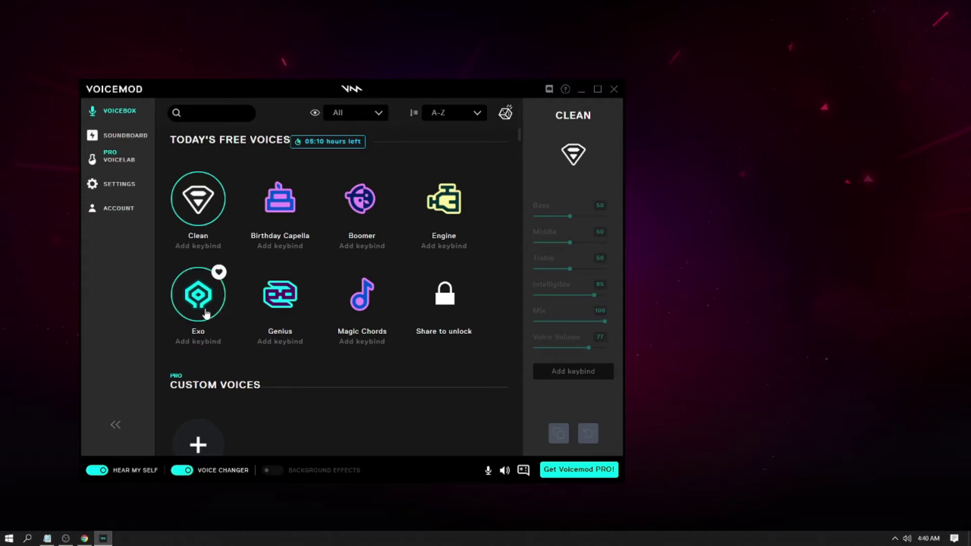
# - Set the system input volume to about 80 in Voicemod's audio settings and close the window
pyautogui.click(113, 185)
pyautogui.moveTo(510, 221); pyautogui.dragTo(463, 225)
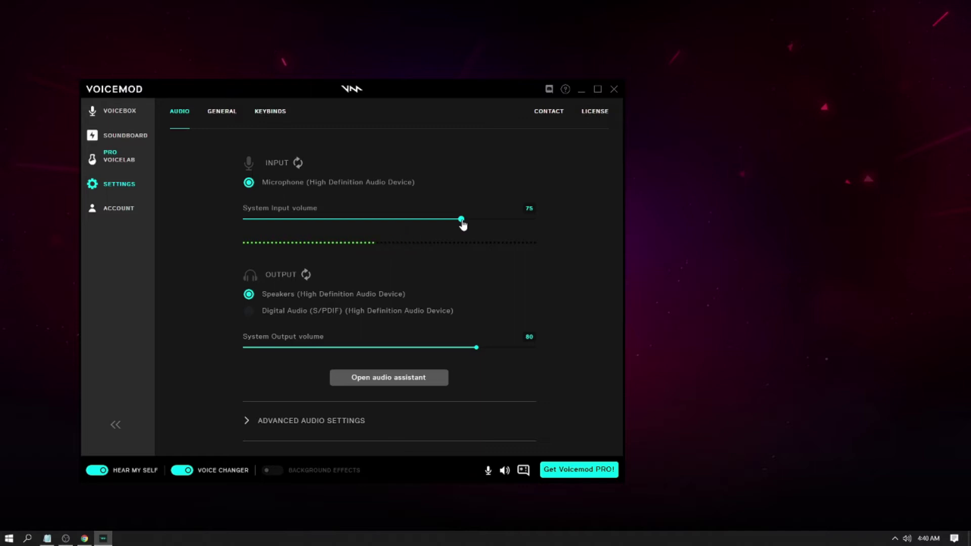
pyautogui.moveTo(462, 225)
pyautogui.mouseDown()
pyautogui.moveTo(563, 226)
pyautogui.moveTo(476, 226)
pyautogui.mouseUp()
pyautogui.click(613, 90)
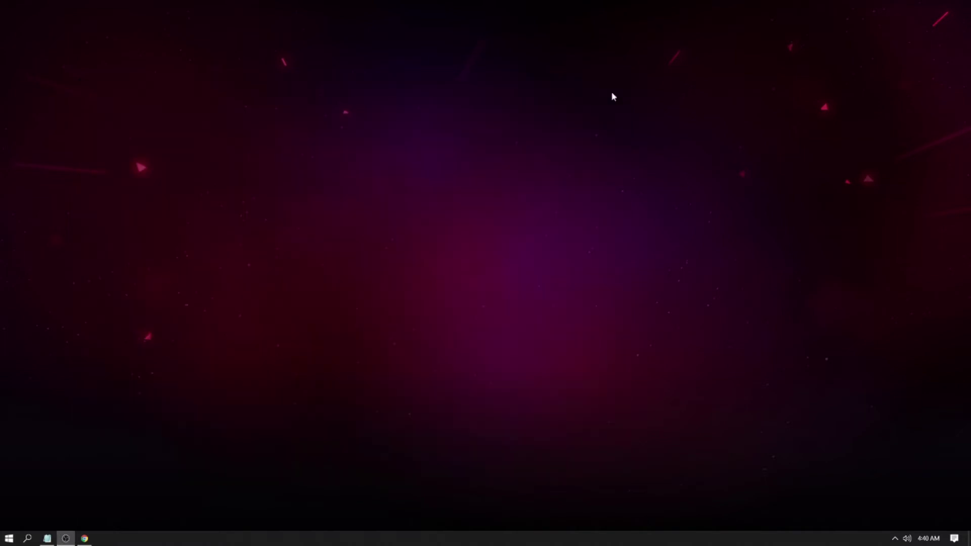
# - Open the Sound Control Panel from the Windows sound settings, minimize Settings, and show the recording devices
pyautogui.rightClick(280, 198)
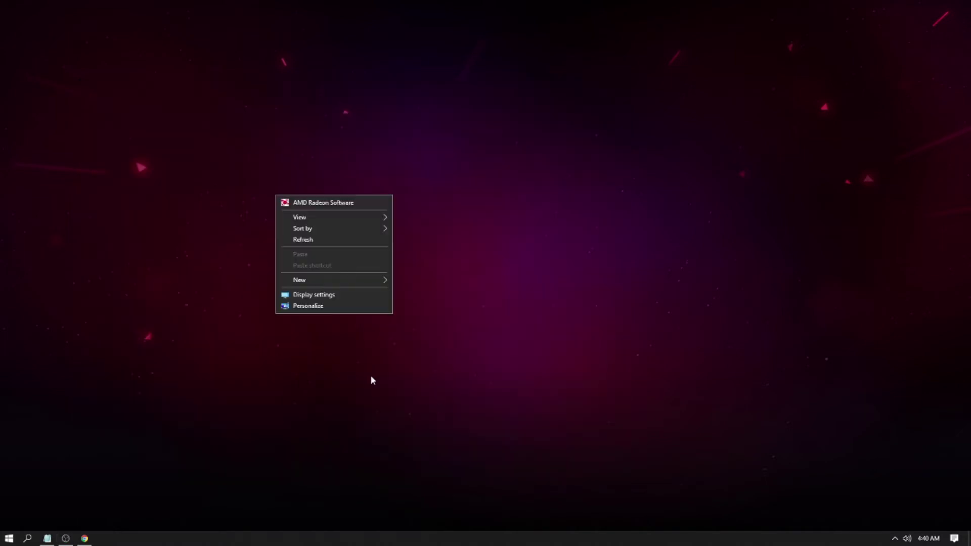
pyautogui.click(337, 295)
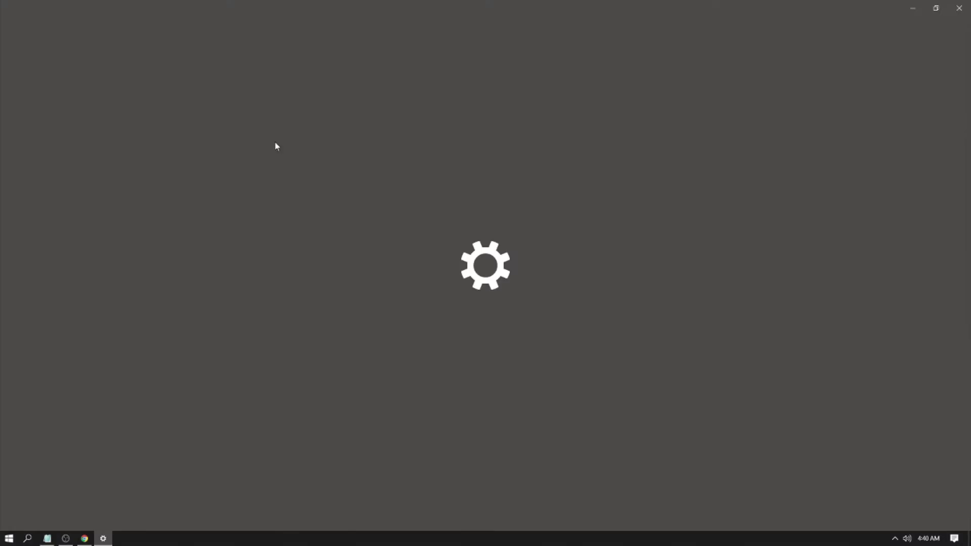
pyautogui.click(56, 139)
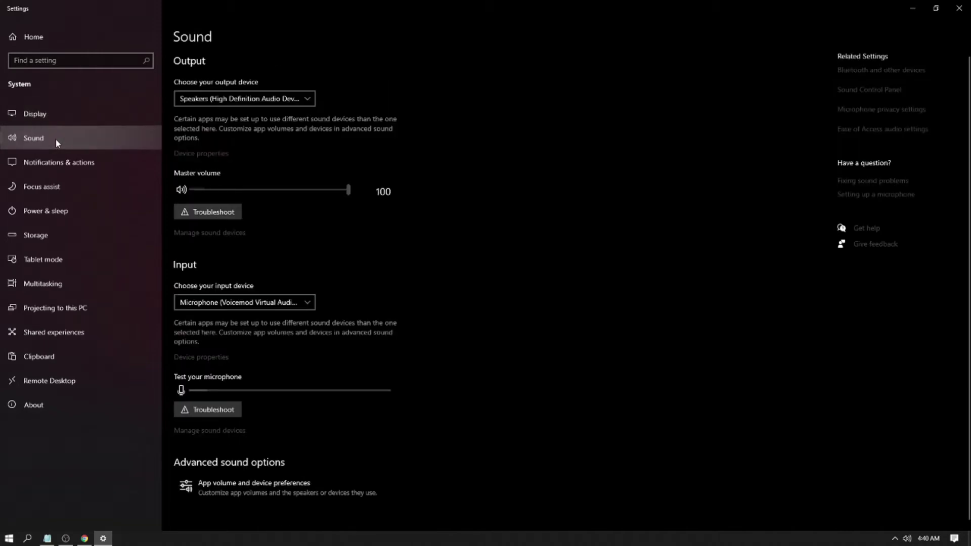
pyautogui.click(841, 91)
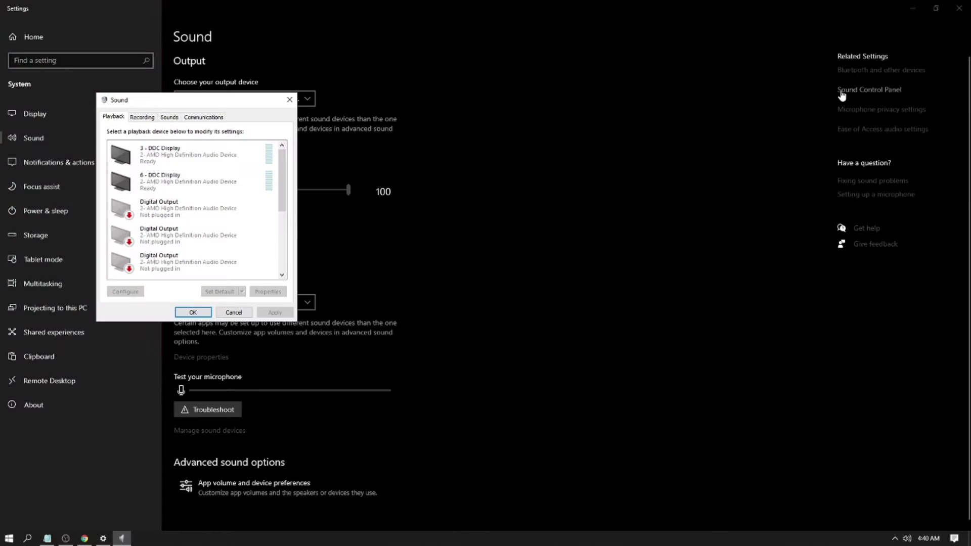
pyautogui.moveTo(182, 105); pyautogui.dragTo(558, 161)
pyautogui.click(913, 8)
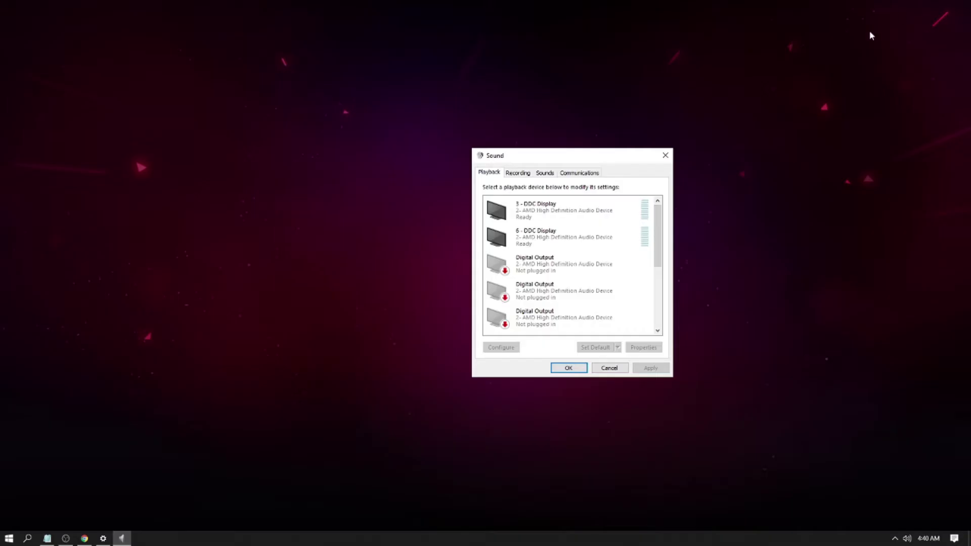
pyautogui.click(511, 174)
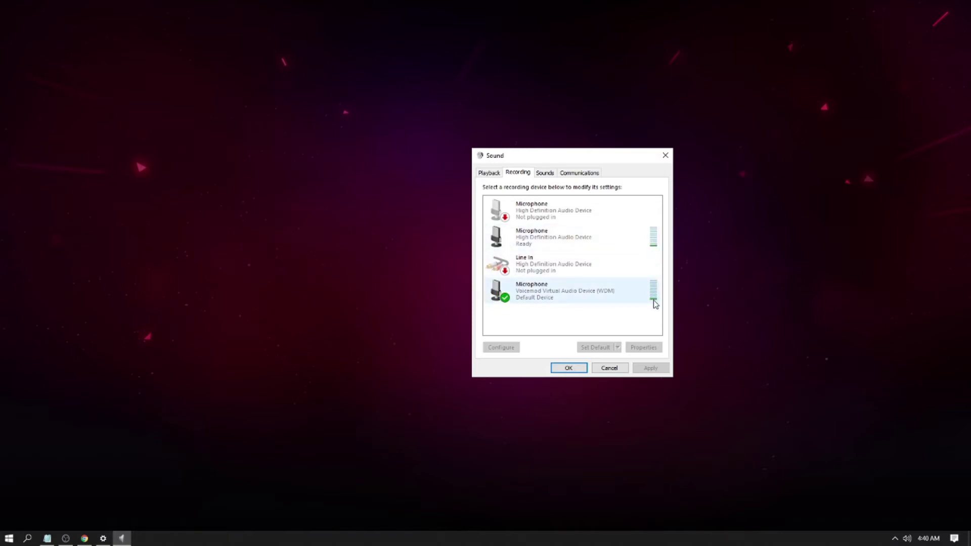
# - Open the listening options in the properties of the ready High Definition Audio Device microphone
pyautogui.rightClick(537, 235)
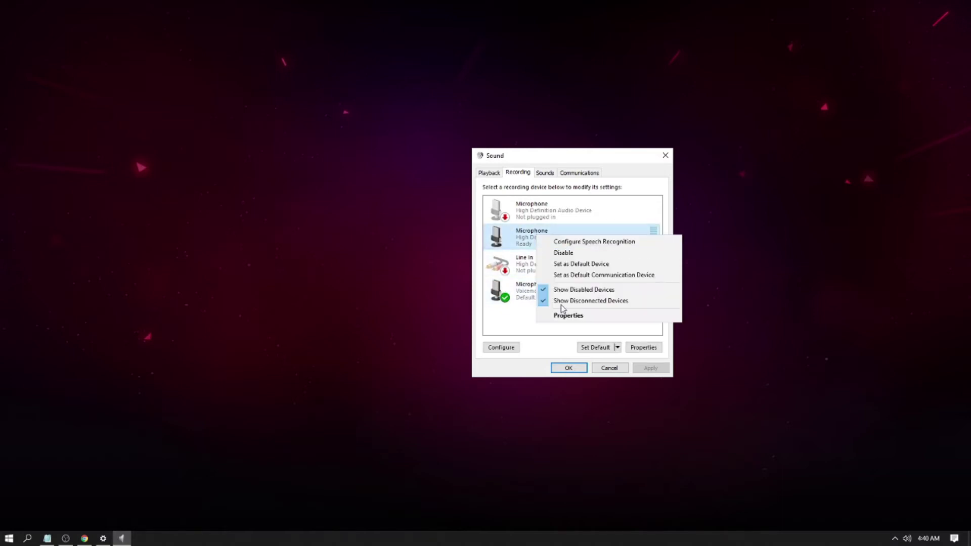
pyautogui.click(565, 316)
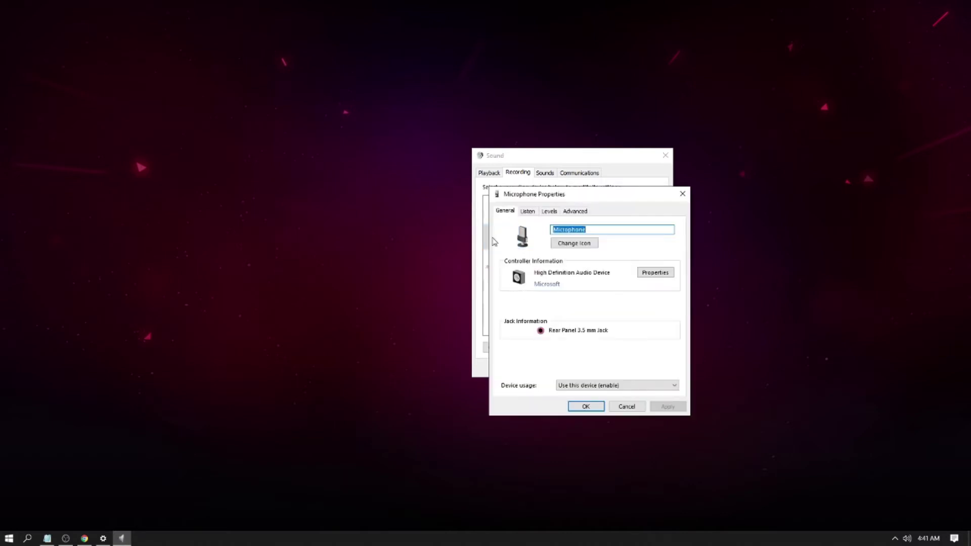
pyautogui.click(526, 212)
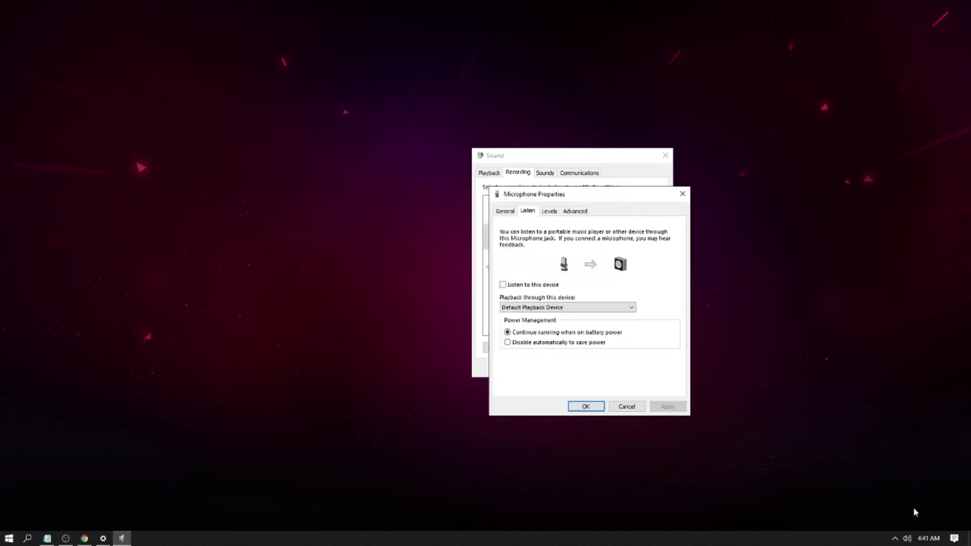
# - Reopen Voicemod and turn off Hear My Self
pyautogui.click(895, 538)
pyautogui.click(864, 498)
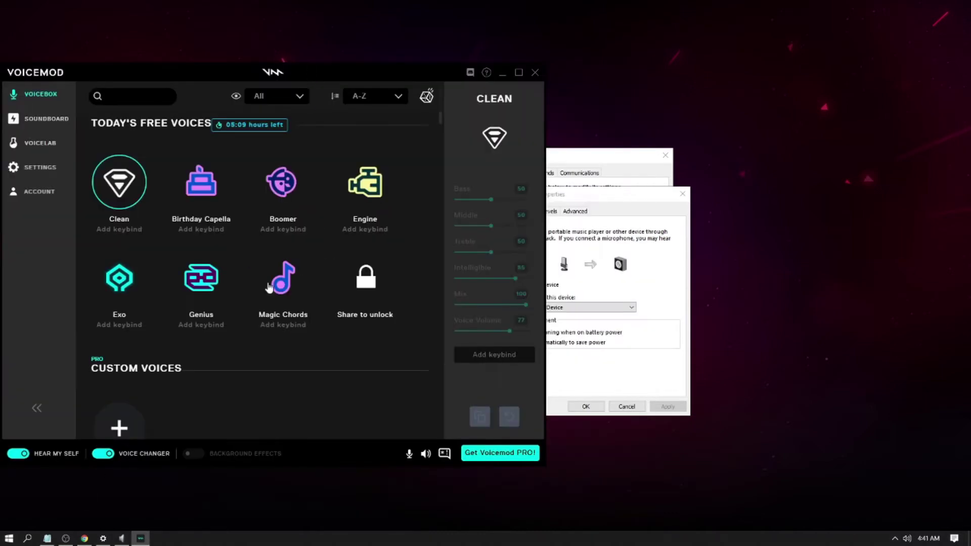
pyautogui.click(19, 453)
pyautogui.click(21, 456)
pyautogui.click(20, 457)
# - Enable Listen to this device for the High Definition Audio Device microphone and apply the change
pyautogui.click(617, 384)
pyautogui.click(503, 285)
pyautogui.click(668, 407)
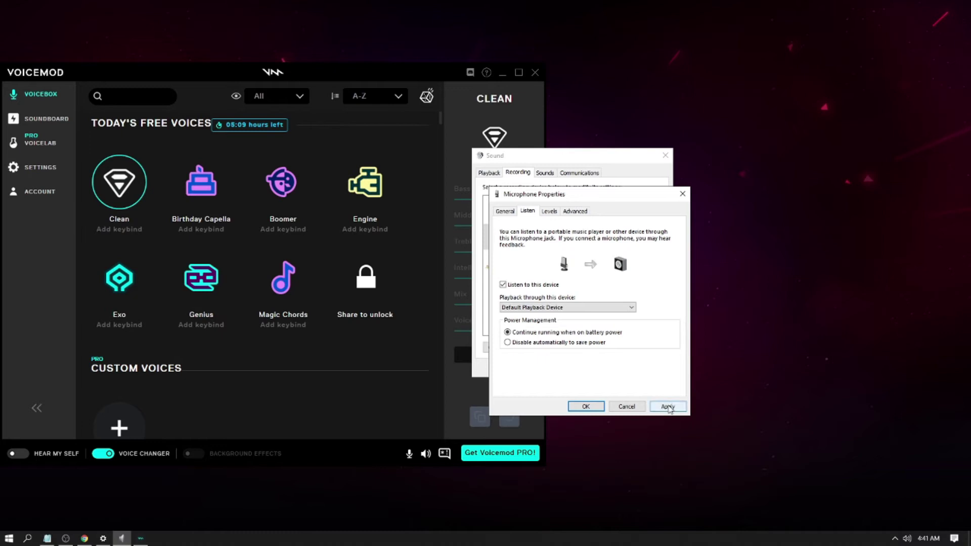
# - Raise the High Definition Audio Device microphone's recording level to 100
pyautogui.moveTo(610, 199); pyautogui.dragTo(674, 198)
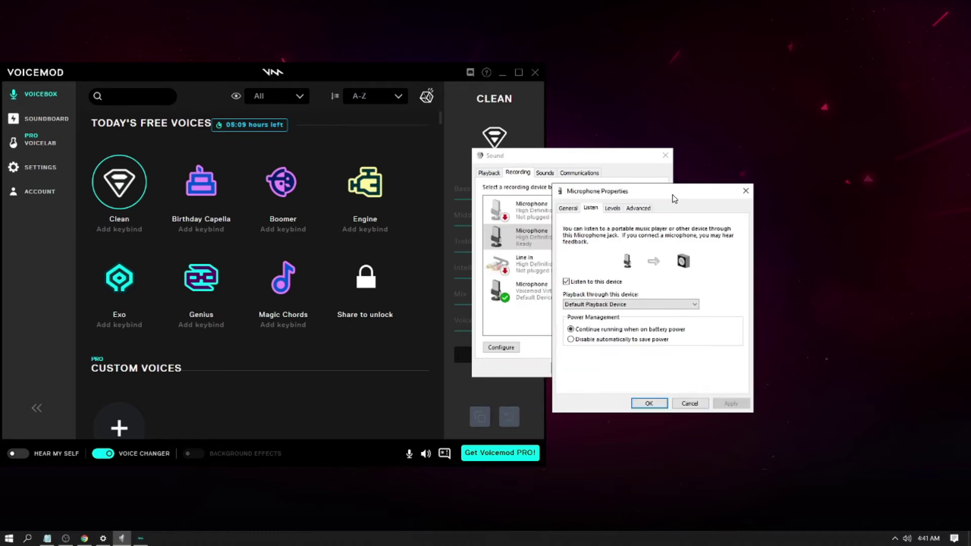
pyautogui.click(612, 209)
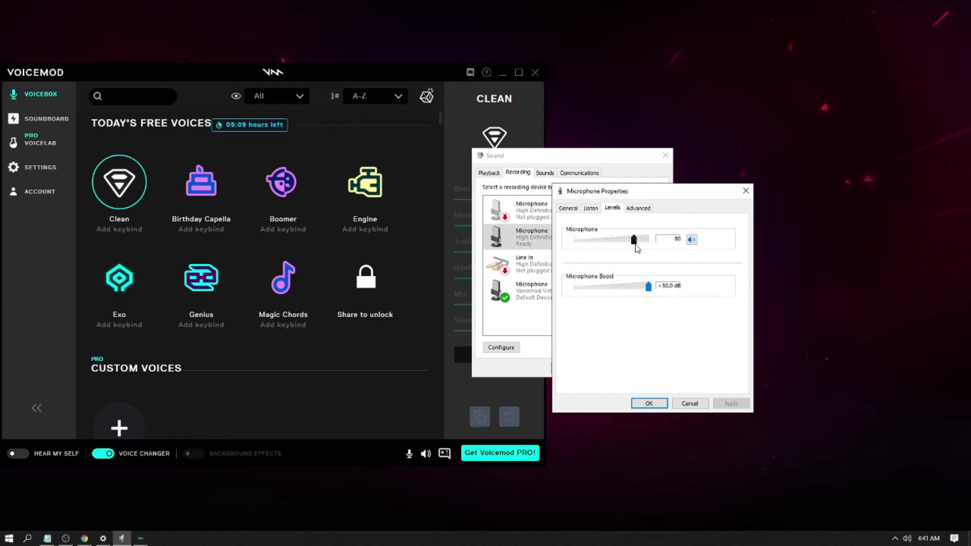
pyautogui.moveTo(636, 244); pyautogui.dragTo(651, 245)
pyautogui.moveTo(649, 242); pyautogui.dragTo(650, 243)
# - Try a microphone boost of +20 dB with Hear My Self on, and restore +30 dB with Hear My Self off
pyautogui.moveTo(651, 292); pyautogui.dragTo(615, 298)
pyautogui.click(19, 455)
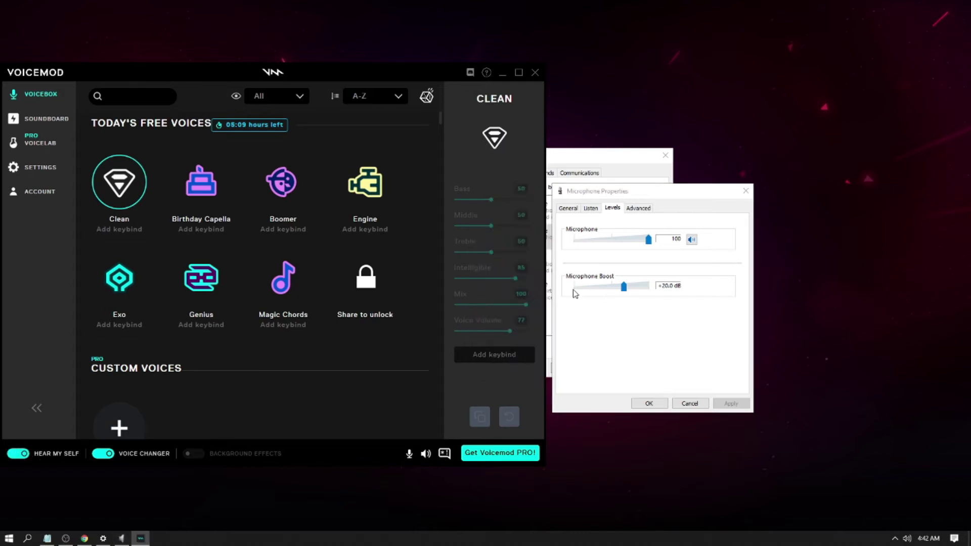
pyautogui.click(624, 288)
pyautogui.moveTo(624, 290); pyautogui.dragTo(654, 290)
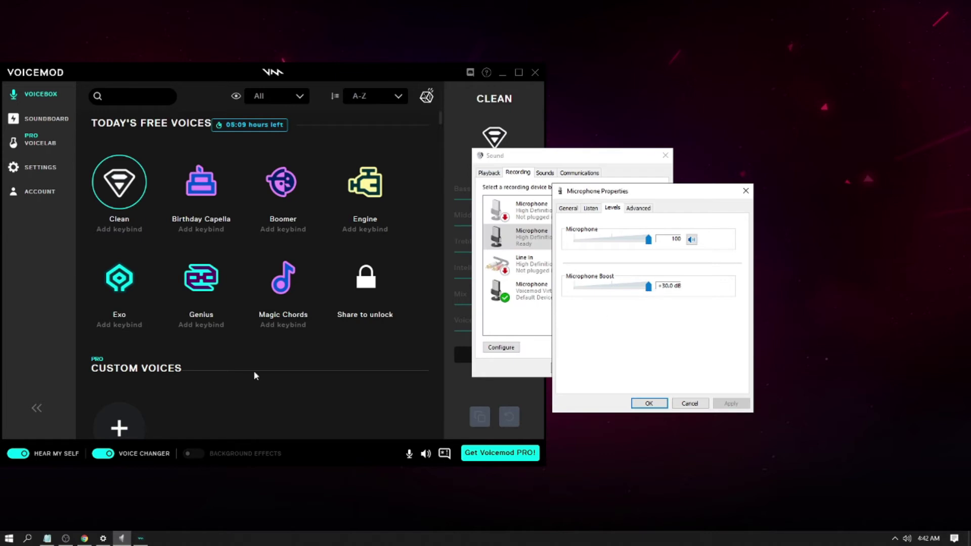
pyautogui.click(18, 453)
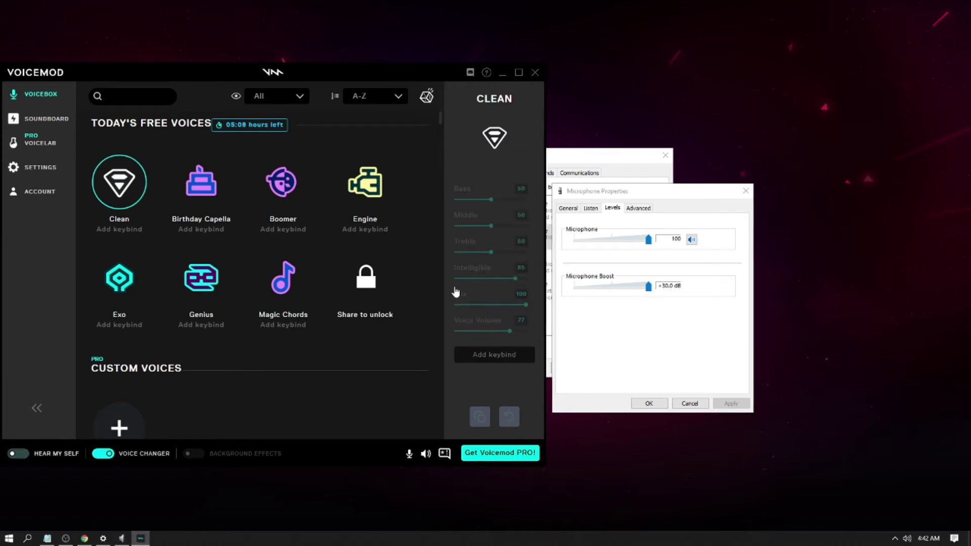
# - Switch Listen to this device off and back on for the microphone
pyautogui.click(590, 208)
pyautogui.click(566, 282)
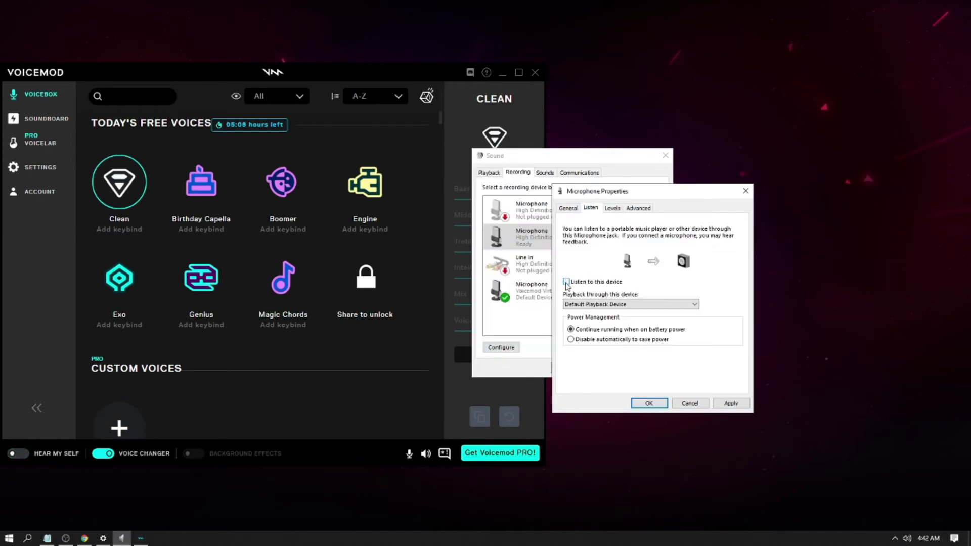
pyautogui.click(565, 282)
# - Move the Voicemod window closer to the middle of the screen and return to the microphone's properties
pyautogui.moveTo(51, 76); pyautogui.dragTo(244, 87)
pyautogui.moveTo(334, 98); pyautogui.dragTo(230, 83)
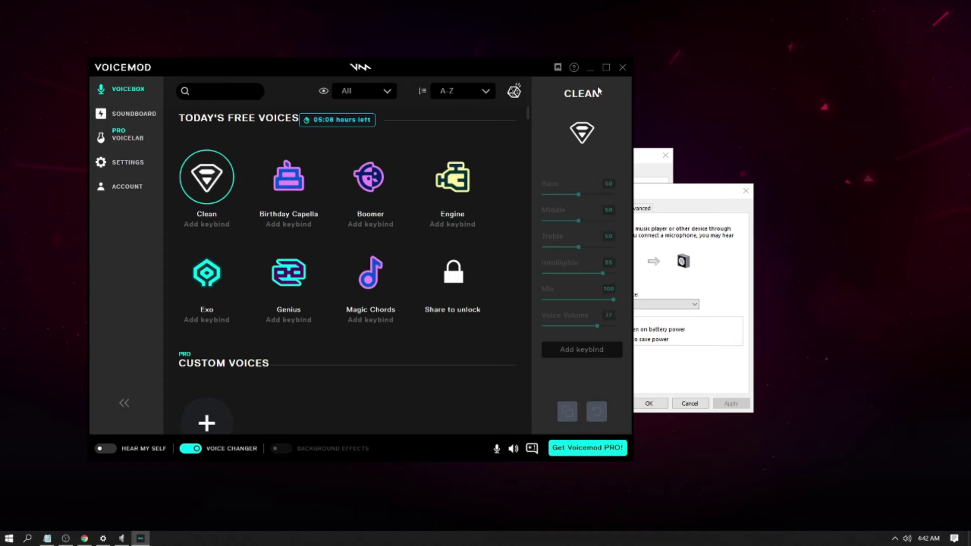
pyautogui.click(731, 270)
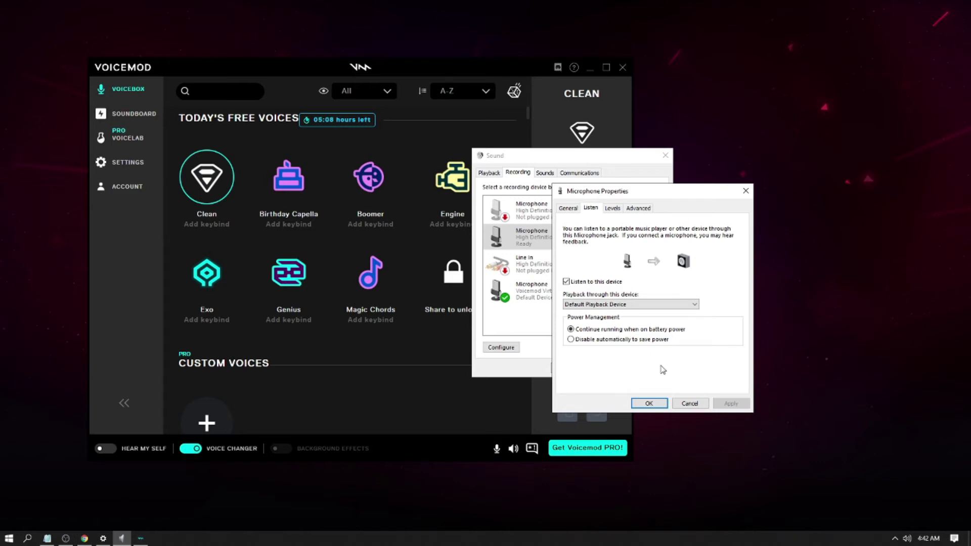
# - Review the microphone's level, advanced and listening settings, and accept its properties
pyautogui.click(612, 208)
pyautogui.click(650, 210)
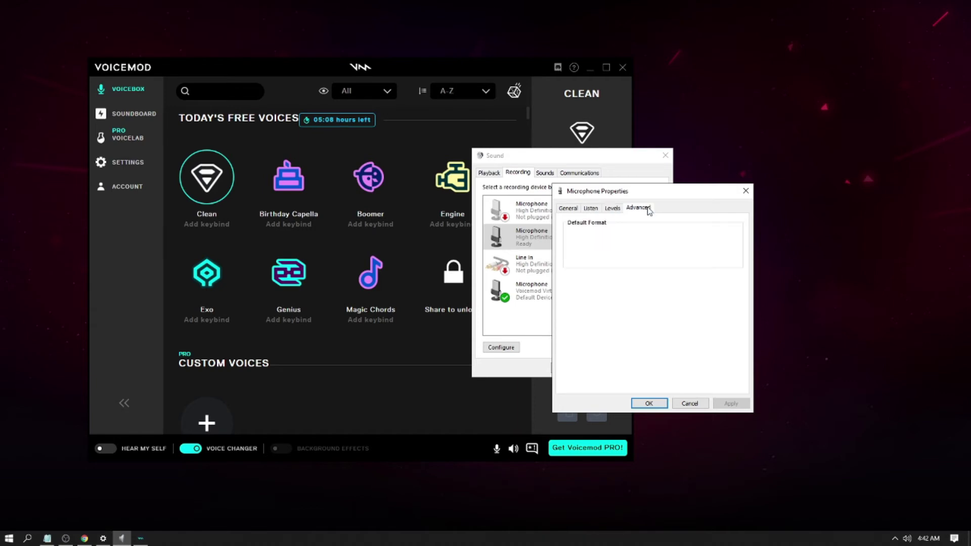
pyautogui.click(588, 211)
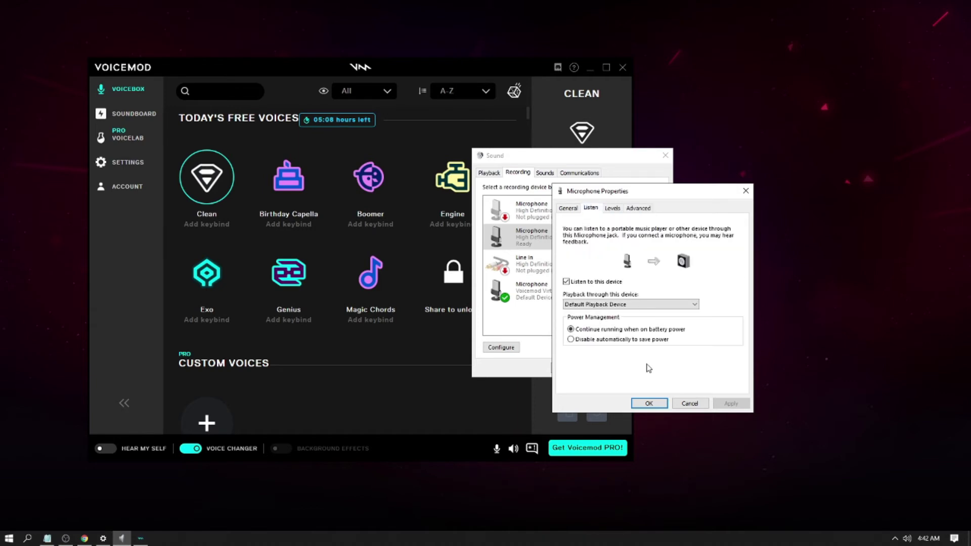
pyautogui.click(612, 208)
pyautogui.moveTo(649, 287); pyautogui.dragTo(648, 293)
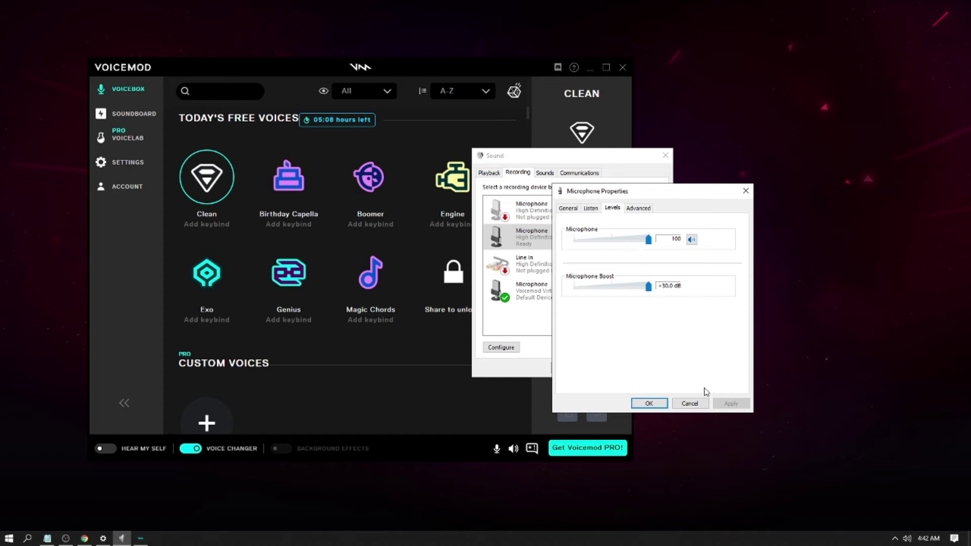
pyautogui.click(649, 403)
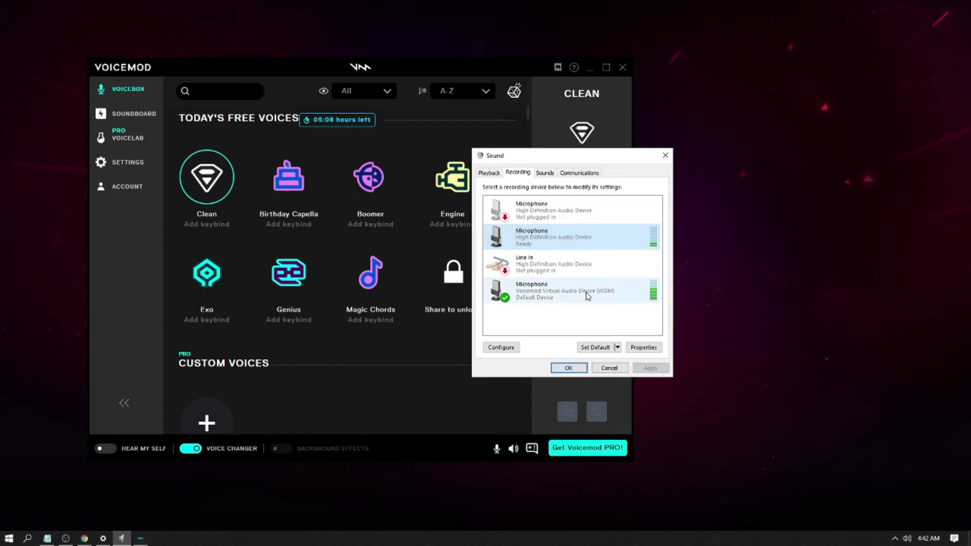
# - Check the recording level of the Voicemod Virtual Audio Device microphone and close its properties without changes
pyautogui.rightClick(588, 296)
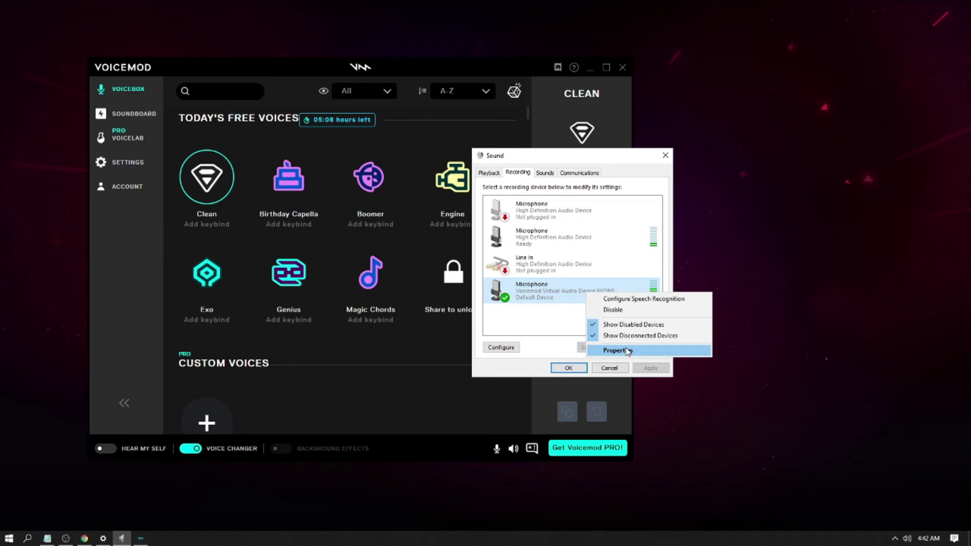
pyautogui.click(627, 351)
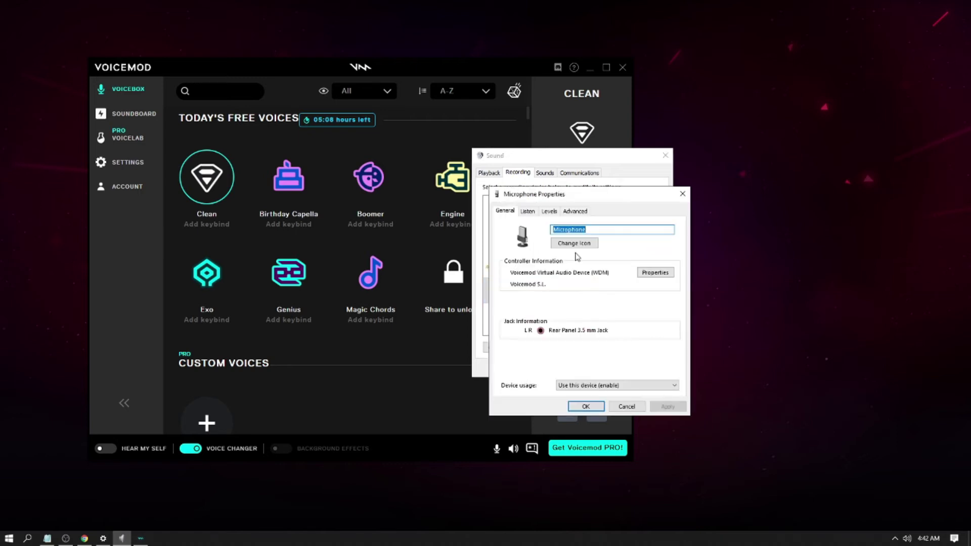
pyautogui.moveTo(584, 194); pyautogui.dragTo(745, 197)
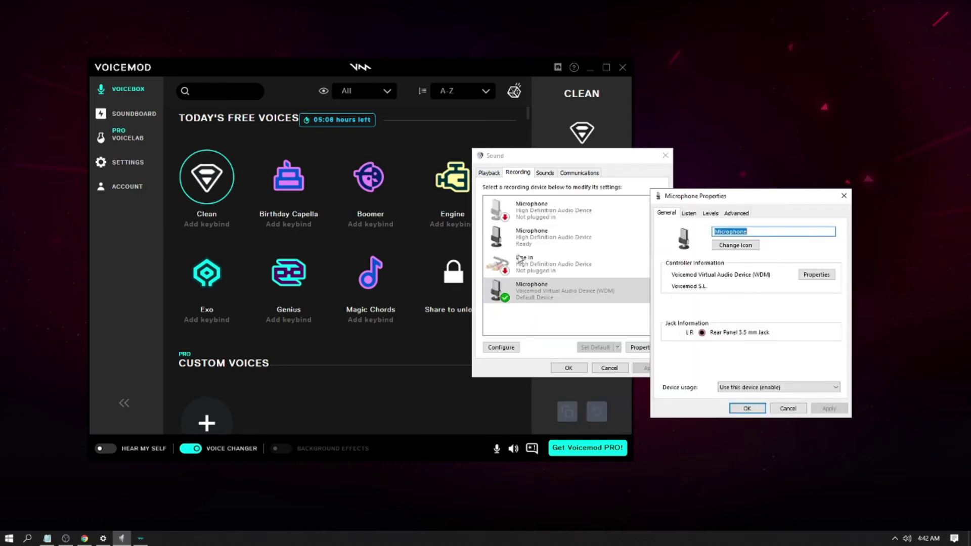
pyautogui.click(714, 216)
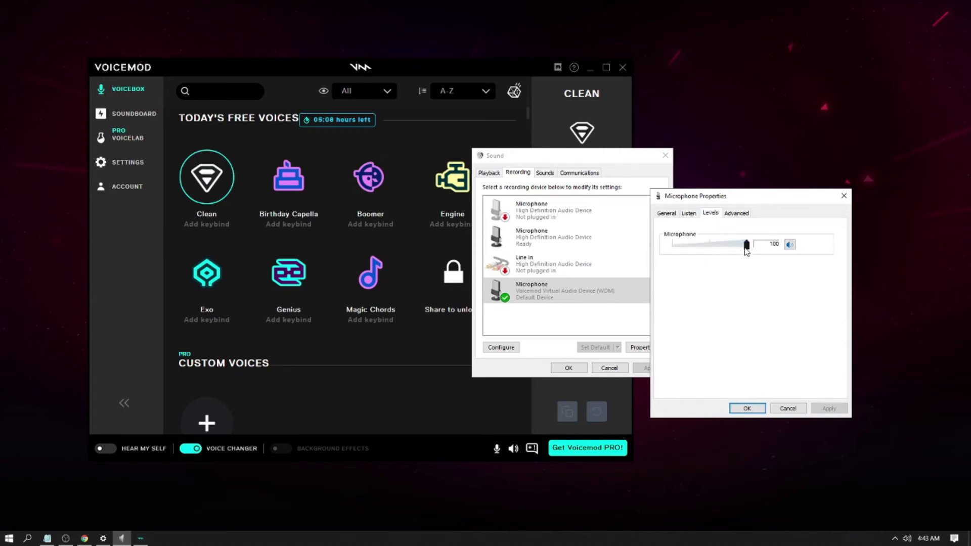
pyautogui.click(548, 243)
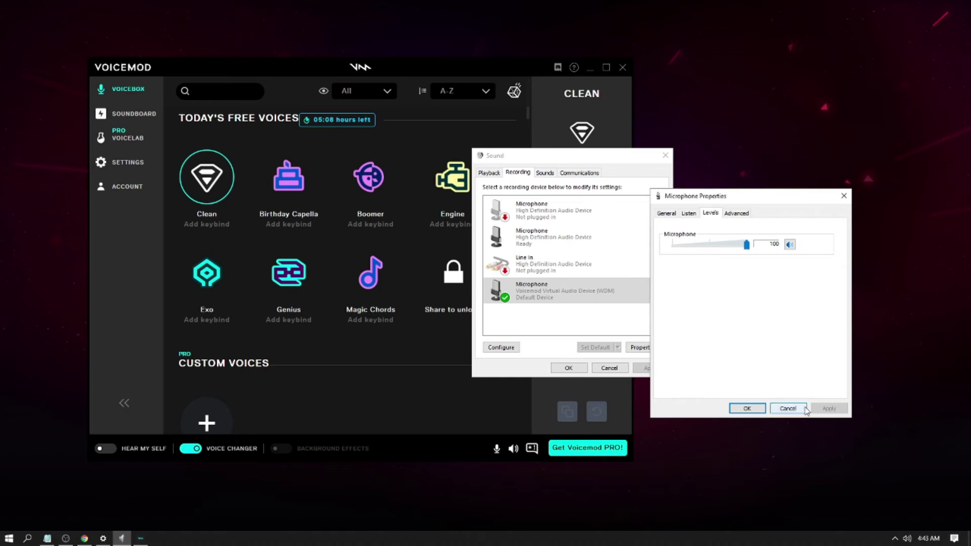
pyautogui.click(787, 409)
# - Disable Listen to this device for the High Definition Audio Device microphone and accept the change
pyautogui.rightClick(557, 243)
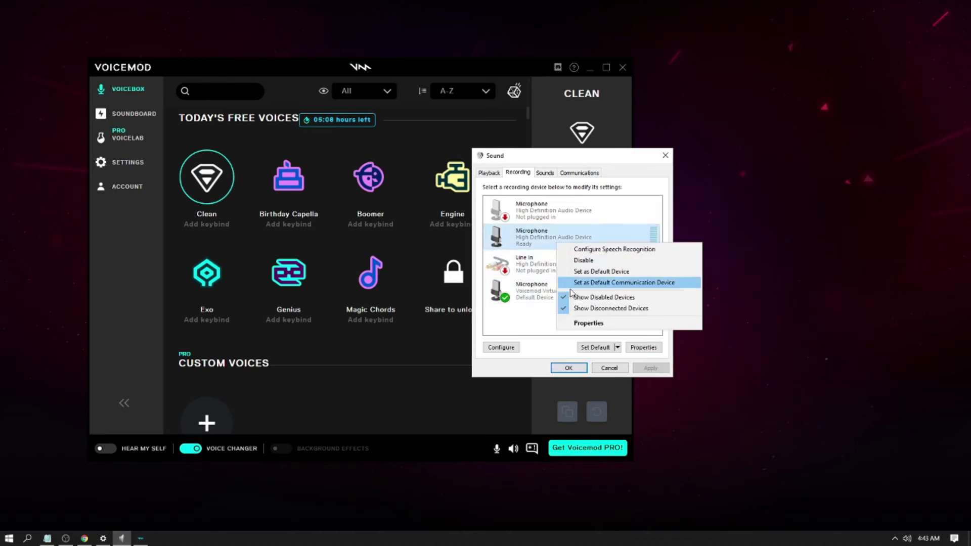
pyautogui.click(588, 323)
pyautogui.click(527, 211)
pyautogui.click(519, 288)
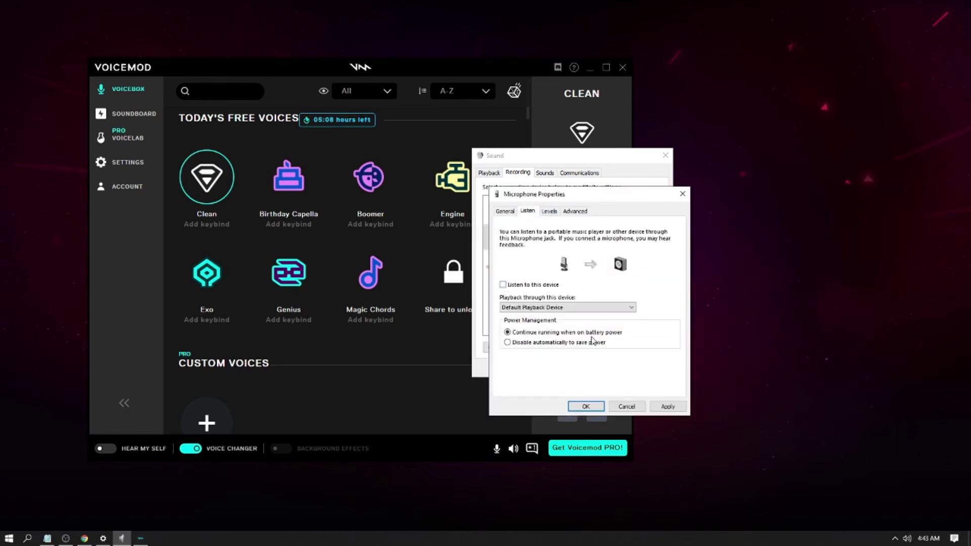
pyautogui.click(577, 408)
# - Turn on Hear My Self in Voicemod and open its audio settings
pyautogui.click(106, 449)
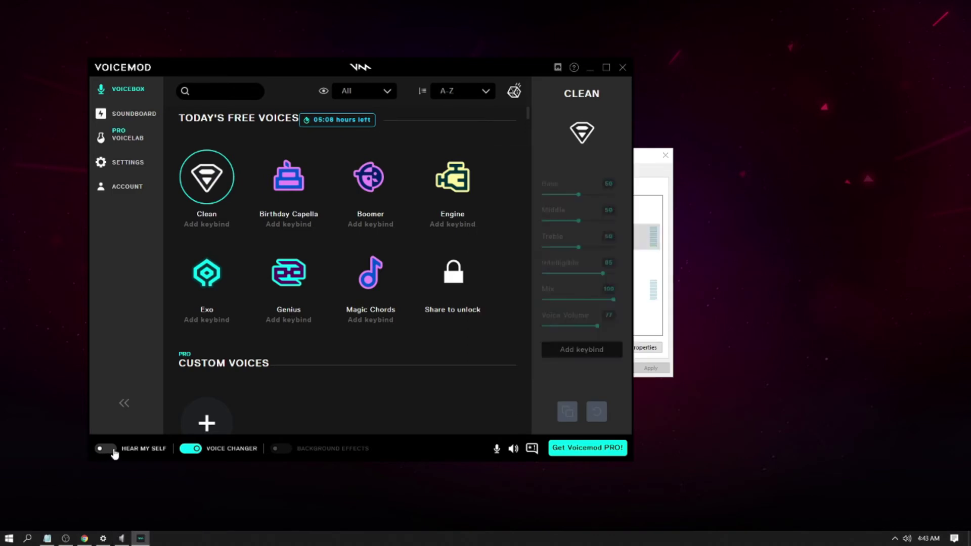
pyautogui.click(127, 162)
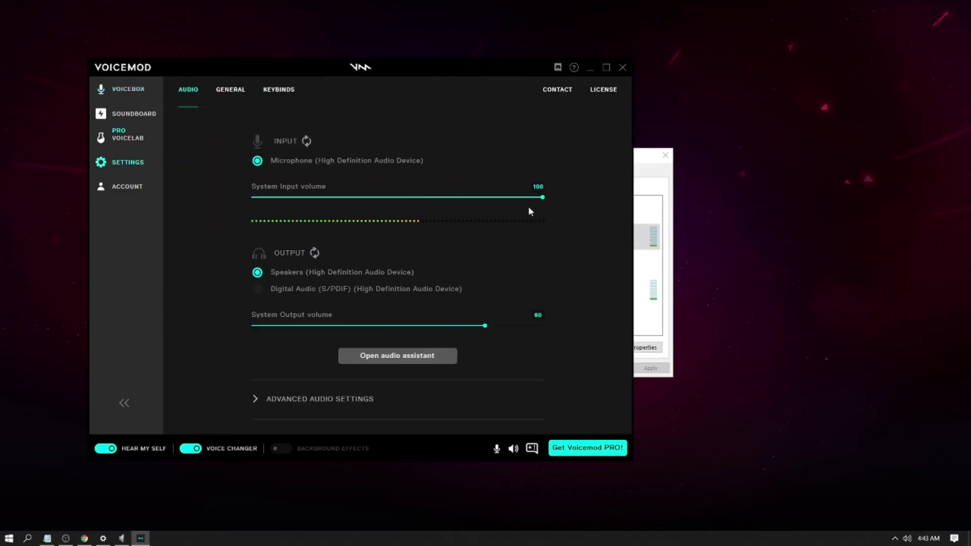
# - Adjust Voicemod's system input volume and open the level settings of the Voicemod Virtual Audio Device microphone in Windows Sound
pyautogui.moveTo(538, 199); pyautogui.dragTo(517, 206)
pyautogui.click(650, 181)
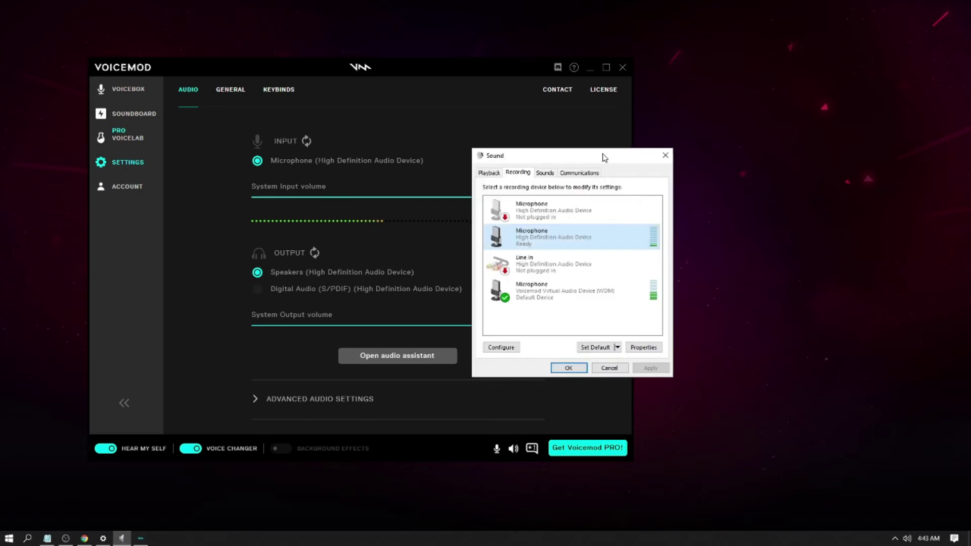
pyautogui.rightClick(572, 293)
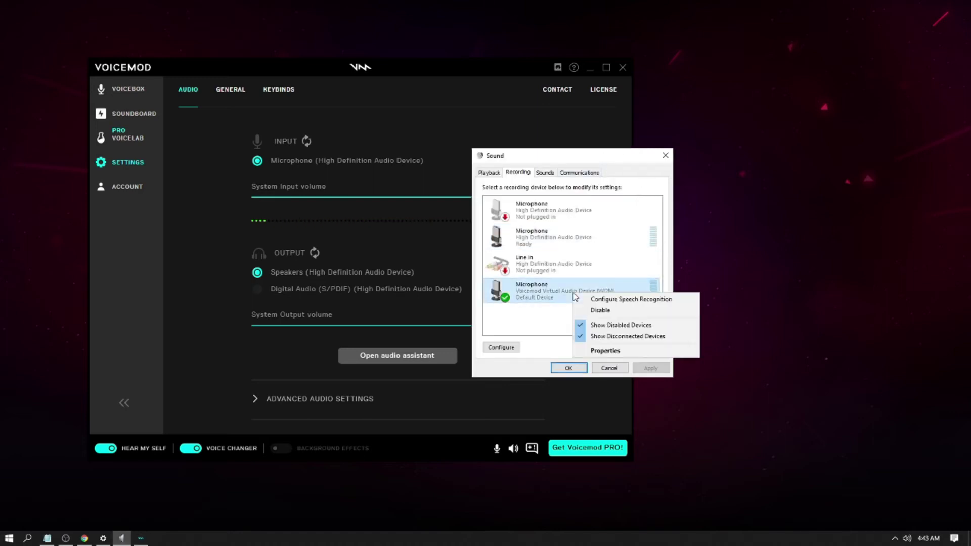
pyautogui.click(541, 332)
pyautogui.rightClick(542, 290)
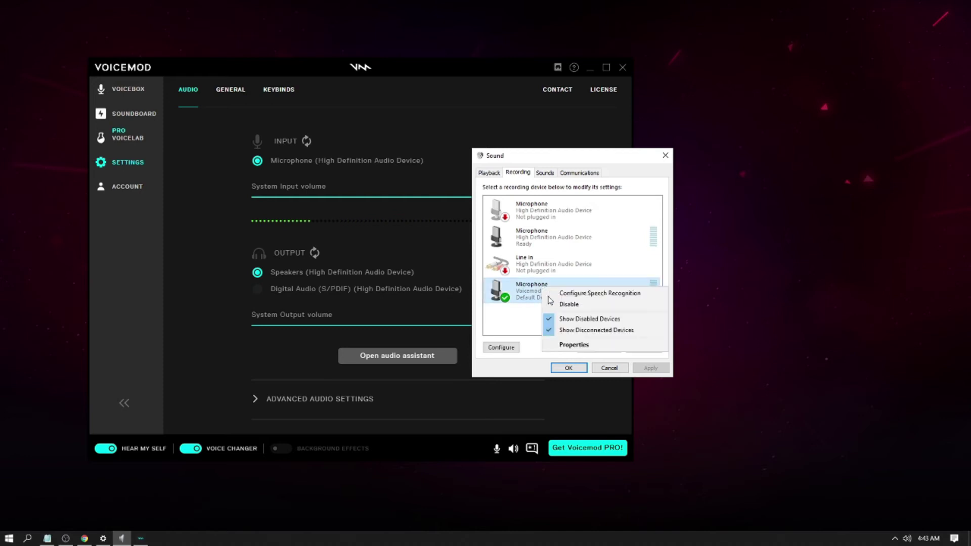
pyautogui.click(573, 345)
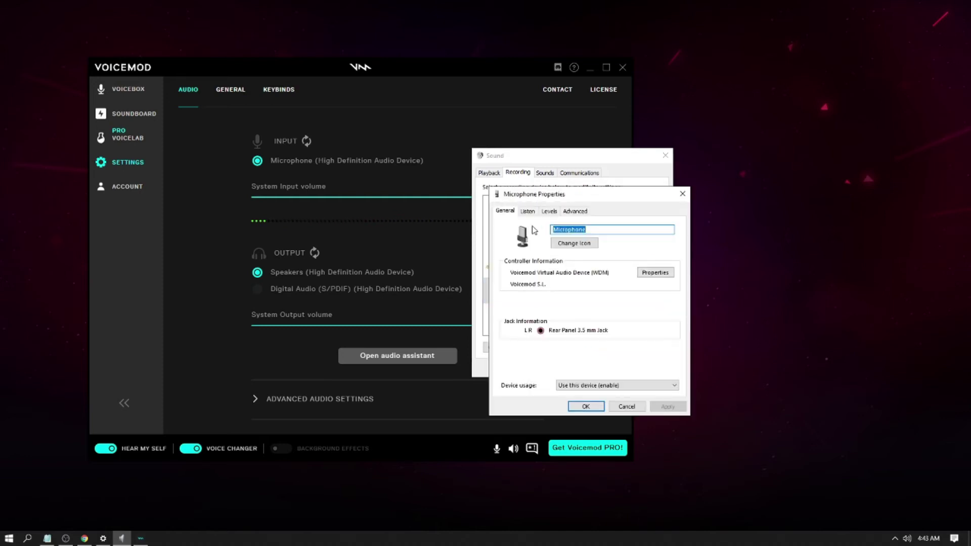
pyautogui.click(546, 212)
# - Set Voicemod's system input volume to 80 and the virtual microphone's level to 100, accepting its properties
pyautogui.click(210, 219)
pyautogui.moveTo(514, 198); pyautogui.dragTo(485, 212)
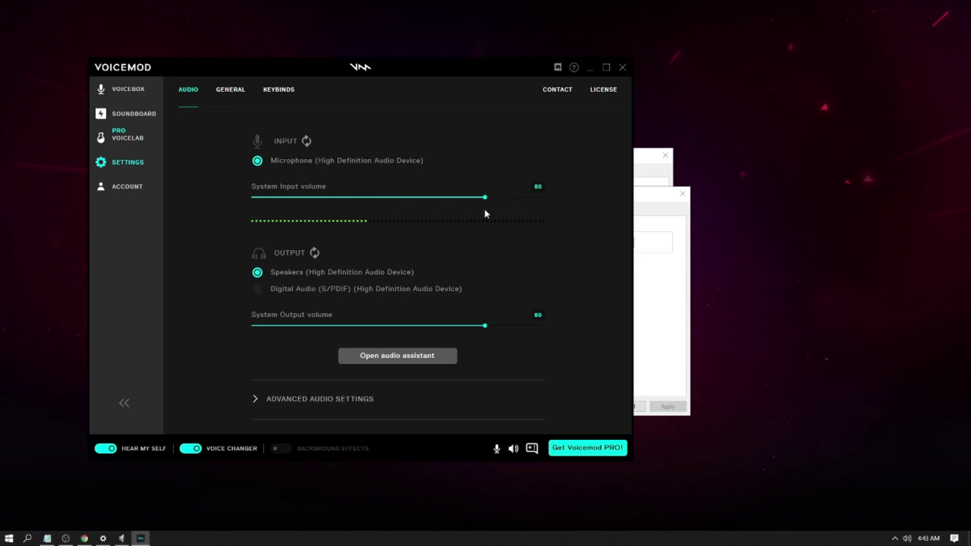
pyautogui.click(639, 296)
pyautogui.moveTo(580, 242)
pyautogui.mouseDown()
pyautogui.moveTo(500, 251)
pyautogui.moveTo(588, 245)
pyautogui.mouseUp()
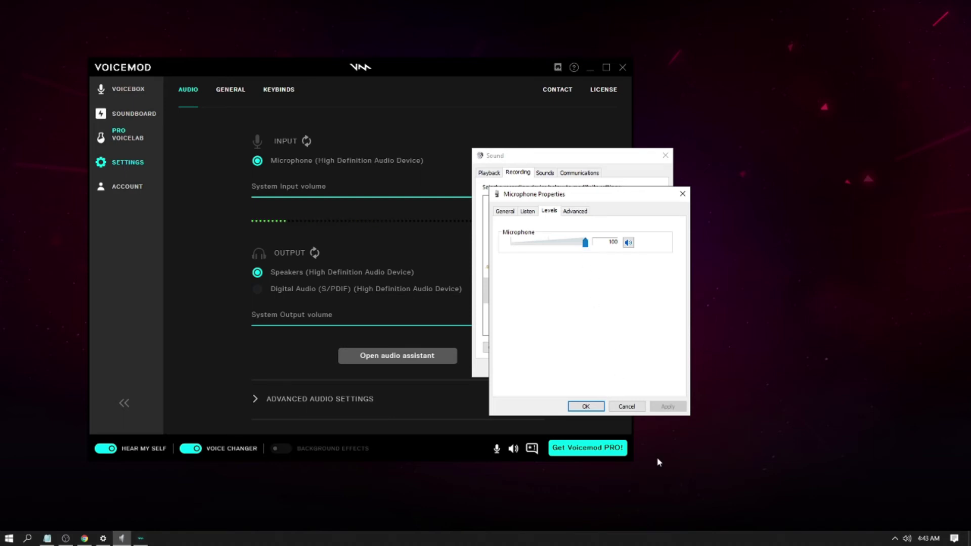
pyautogui.click(586, 406)
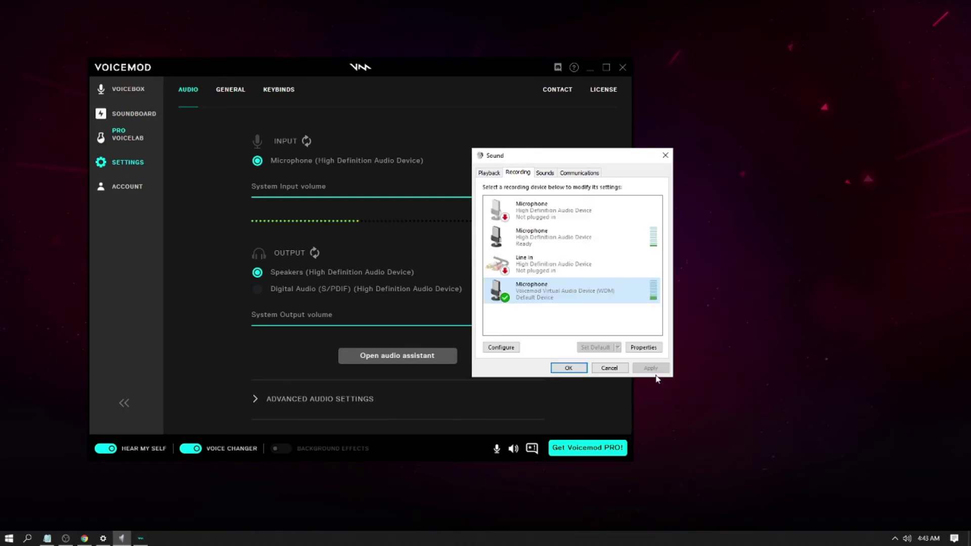
# - Check the level and boost of the ready High Definition Audio Device microphone, and cancel its properties and the Sound dialog
pyautogui.rightClick(568, 245)
pyautogui.click(583, 322)
pyautogui.click(547, 214)
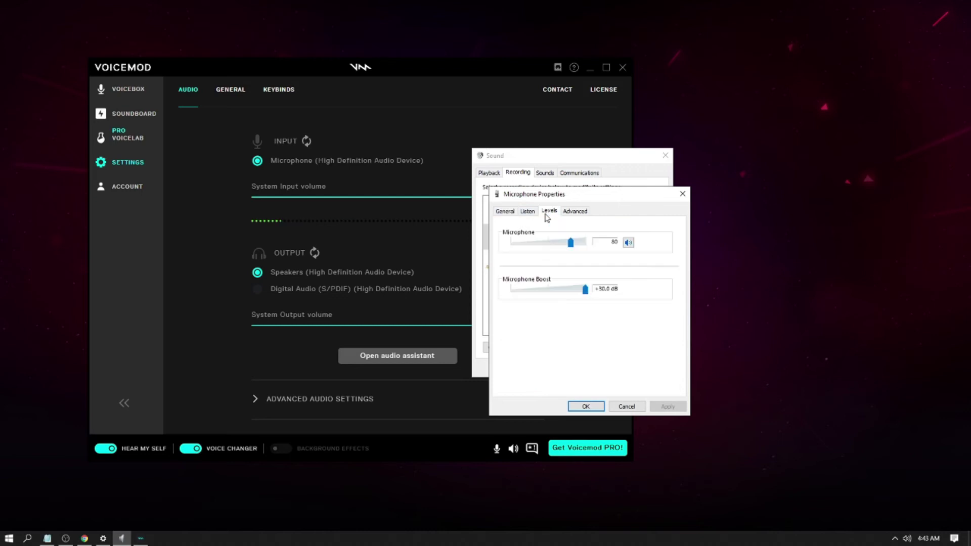
pyautogui.click(638, 409)
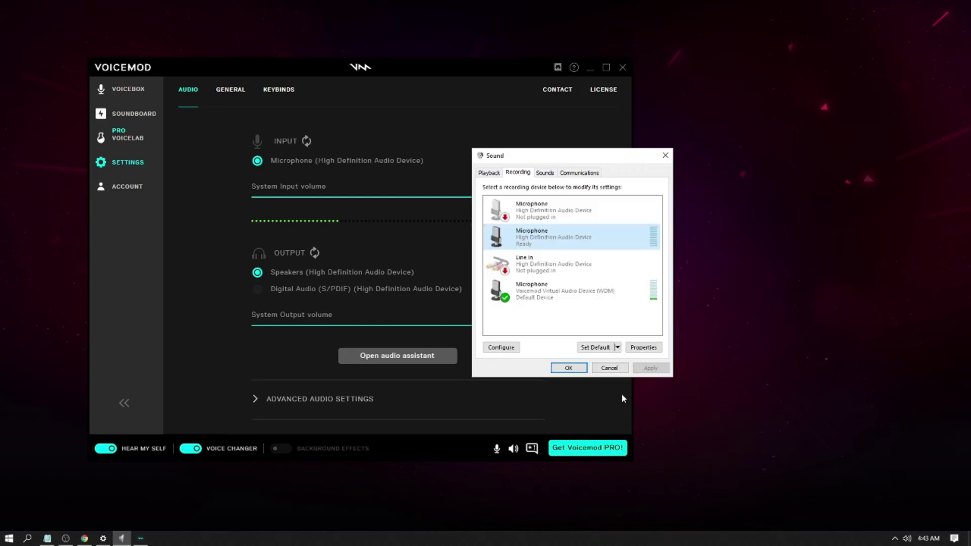
pyautogui.click(616, 368)
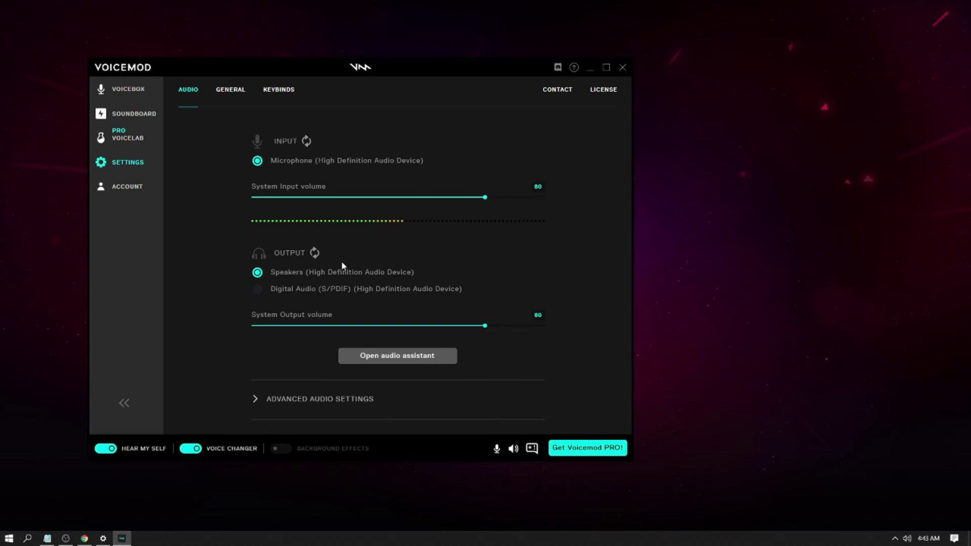
# - Readjust Voicemod's system input volume and look through the Account and Voicelab pages, returning to the Voicebox
pyautogui.click(486, 198)
pyautogui.moveTo(488, 203); pyautogui.dragTo(501, 202)
pyautogui.click(132, 193)
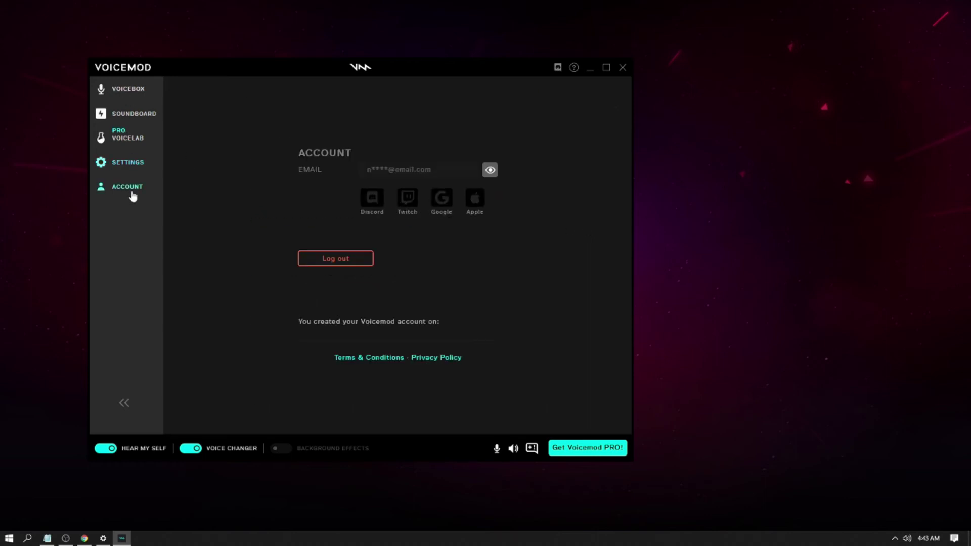
pyautogui.click(130, 140)
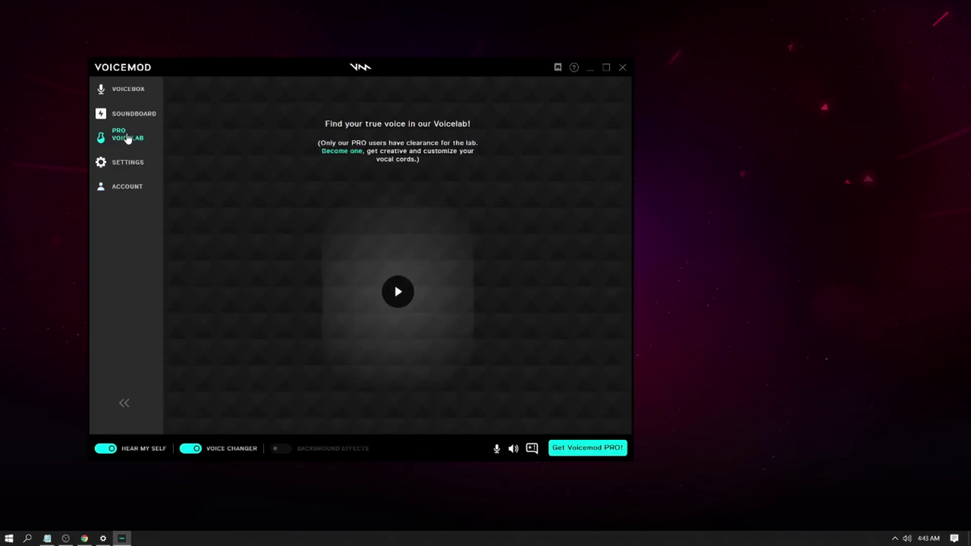
pyautogui.click(128, 94)
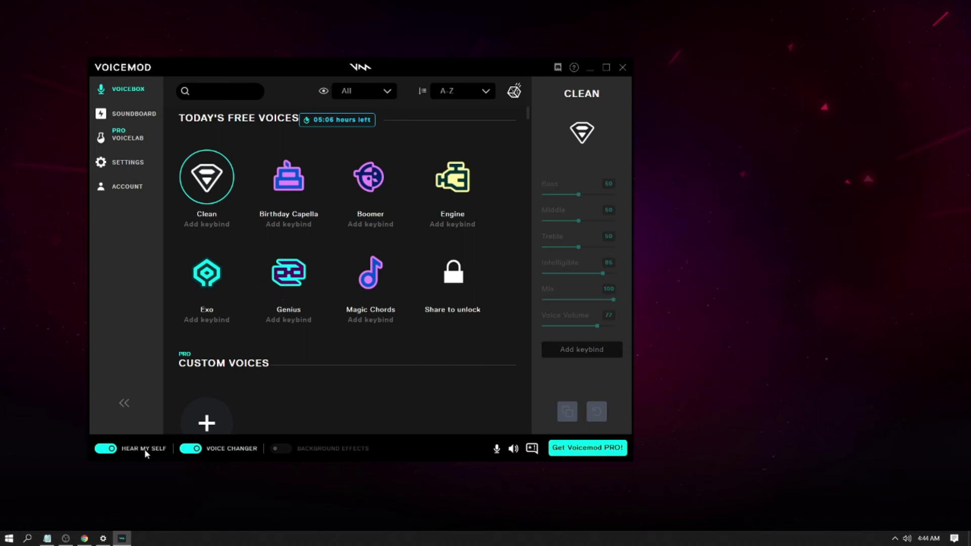
# - Search Google for voicemod in Chrome, view the official voicemod.net site and minimize the browser
pyautogui.click(85, 538)
pyautogui.write('voicemod')
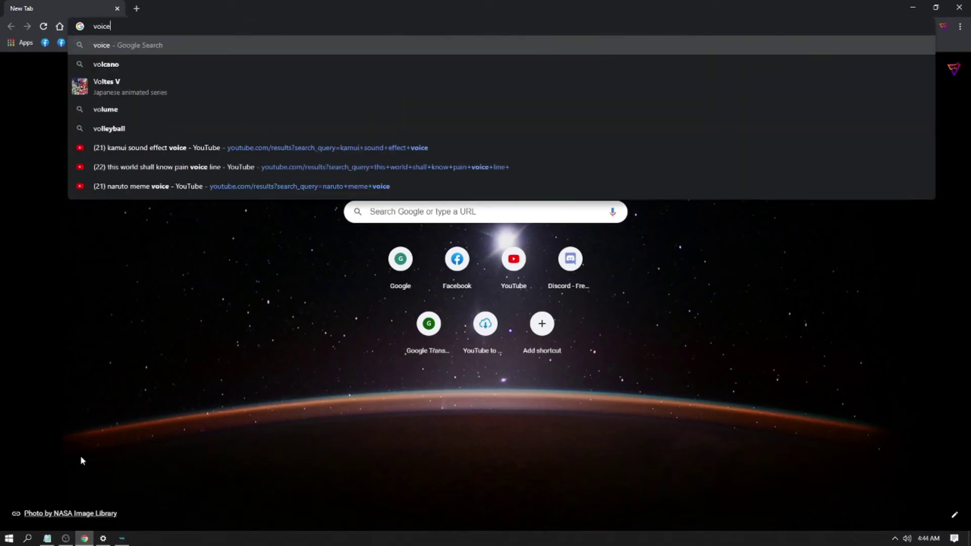
pyautogui.press('Return')
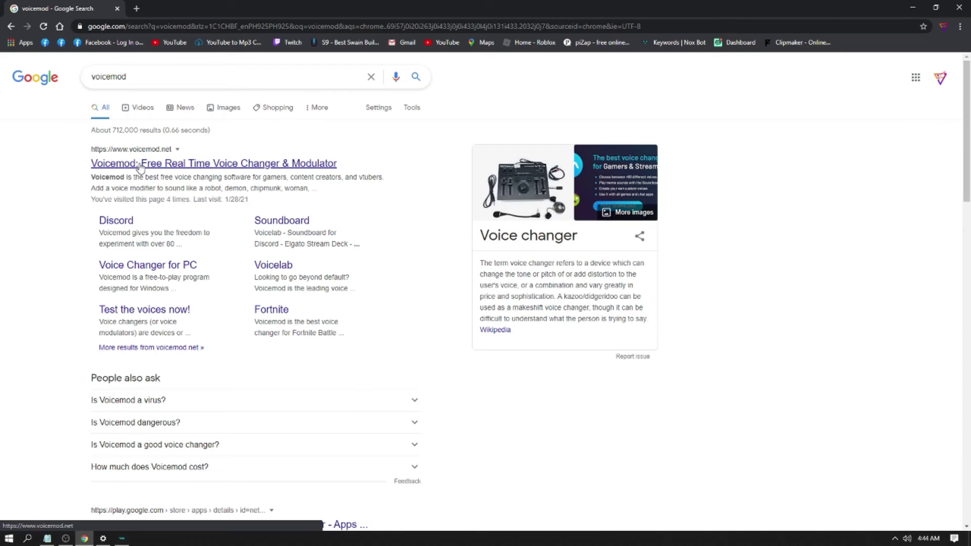
pyautogui.click(140, 167)
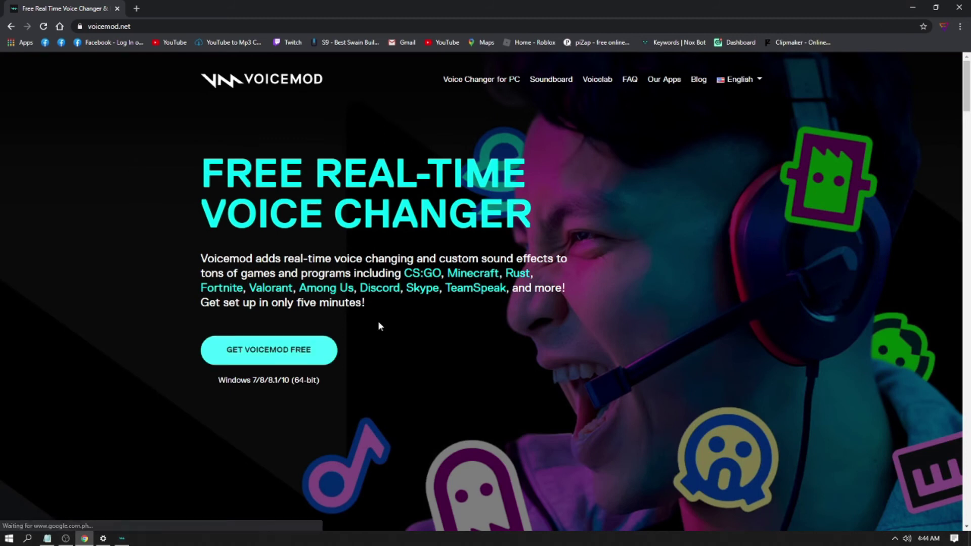
pyautogui.click(908, 8)
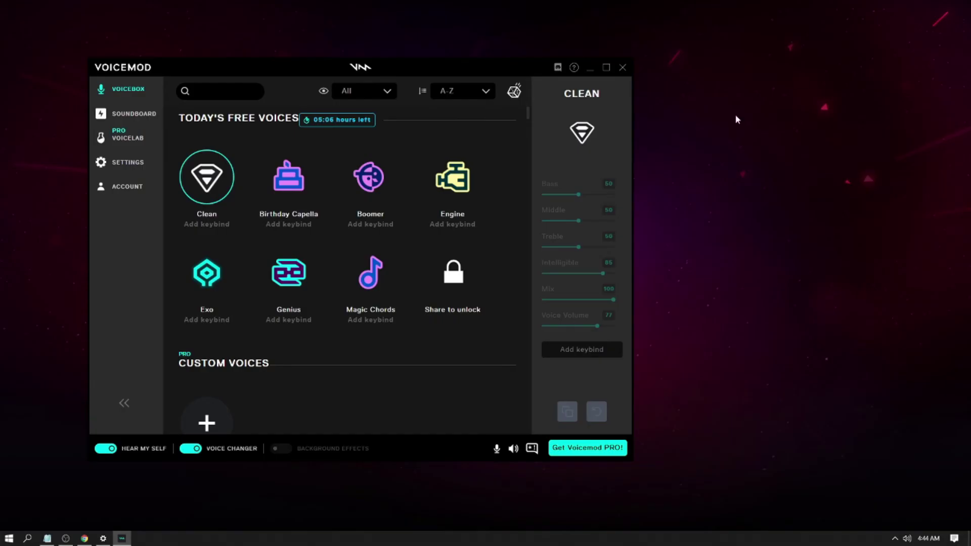
# - Check the Voicemod account page with its linked services and return to the Voicebox, closing any stray window
pyautogui.click(116, 189)
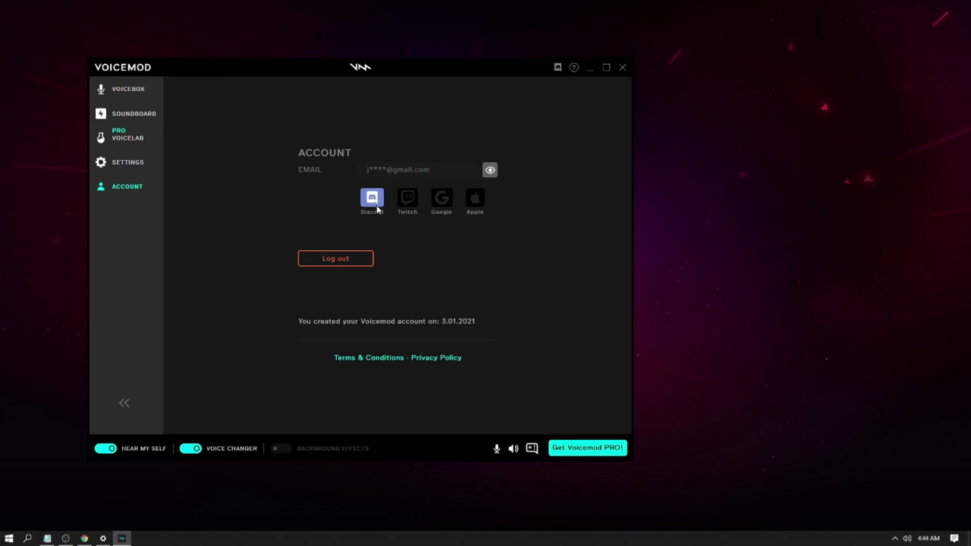
pyautogui.click(138, 92)
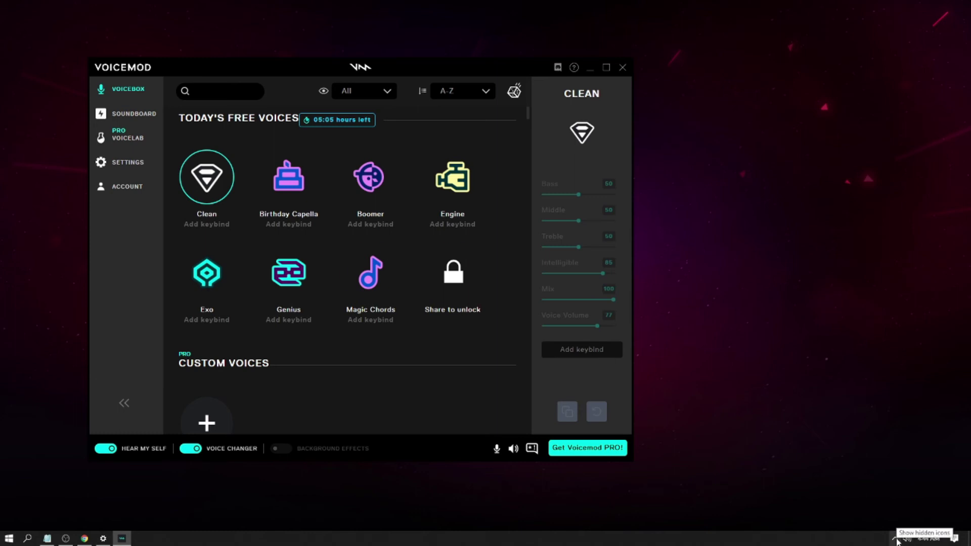
pyautogui.press('super+f')
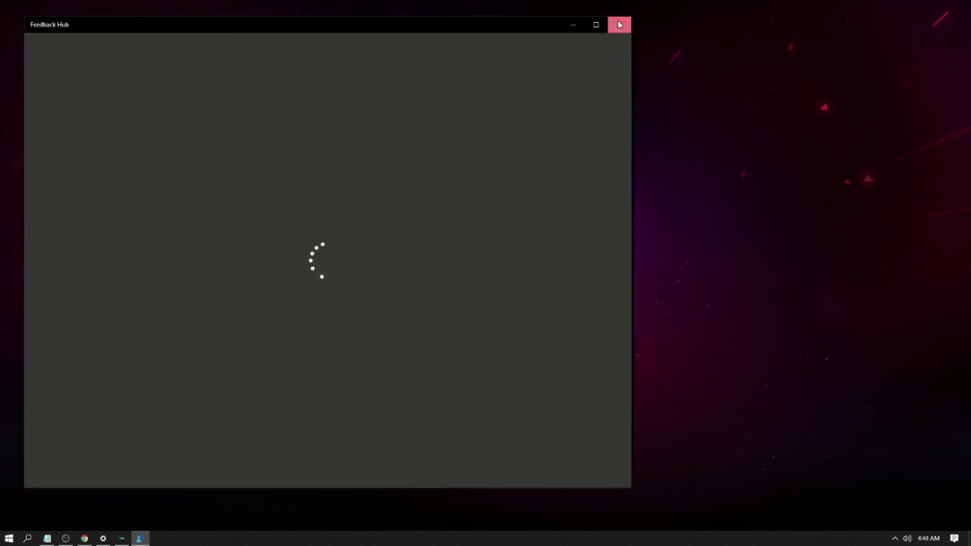
pyautogui.click(620, 25)
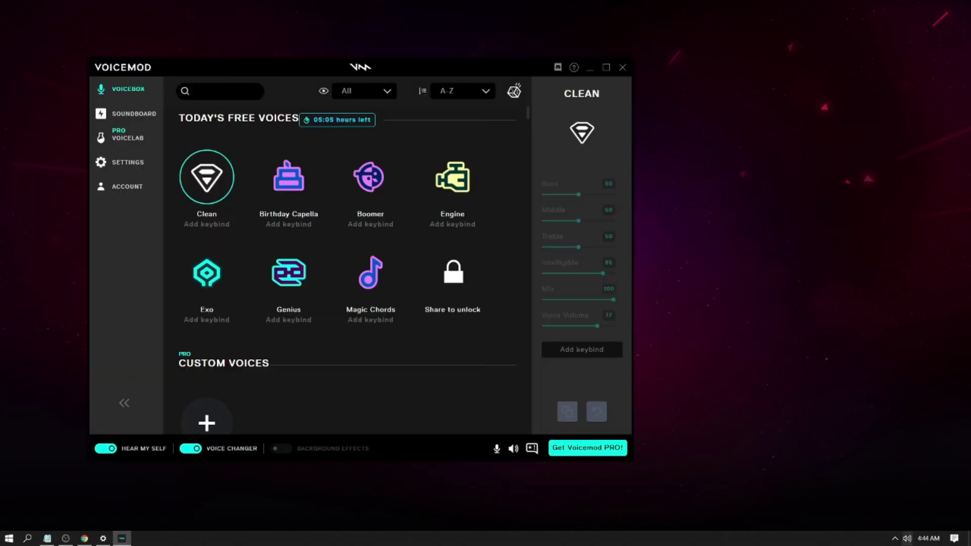
# - Hide the Voicemod window so that it keeps running in the system tray
pyautogui.click(895, 538)
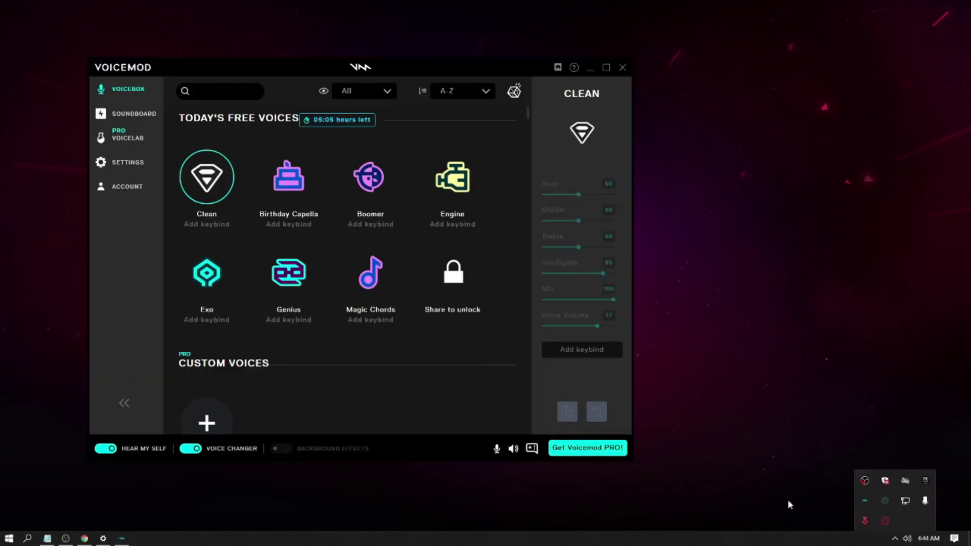
pyautogui.rightClick(868, 504)
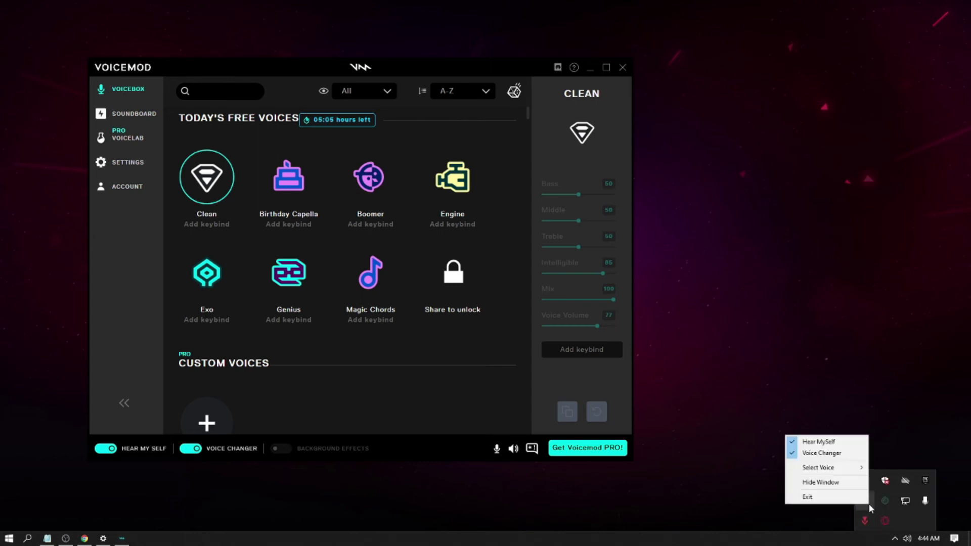
pyautogui.click(849, 482)
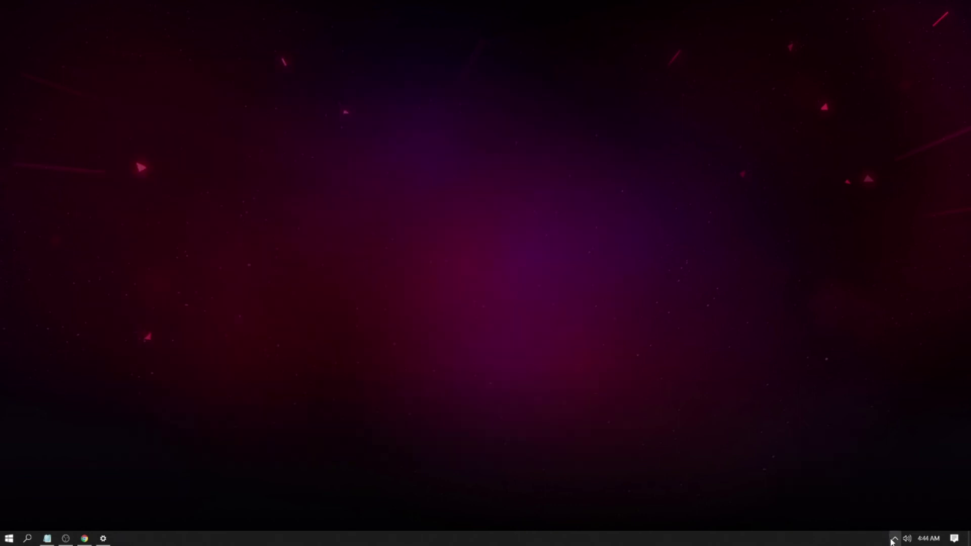
# - Switch Hear MySelf off and back on from the hidden Voicemod's tray icon
pyautogui.click(895, 538)
pyautogui.rightClick(865, 502)
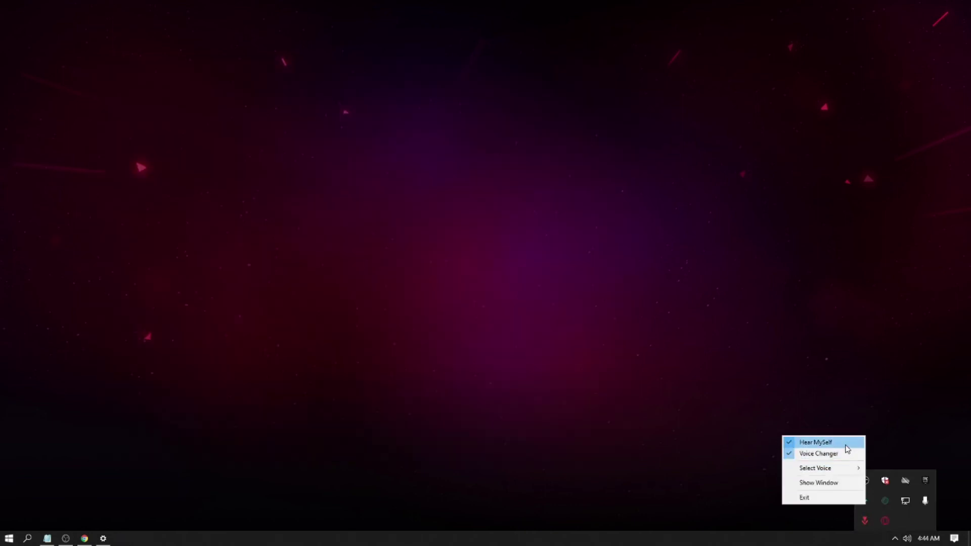
pyautogui.click(845, 445)
pyautogui.click(895, 538)
pyautogui.rightClick(862, 500)
pyautogui.click(831, 438)
# - Switch the Voice Changer off and back on from the hidden Voicemod's tray icon
pyautogui.click(895, 538)
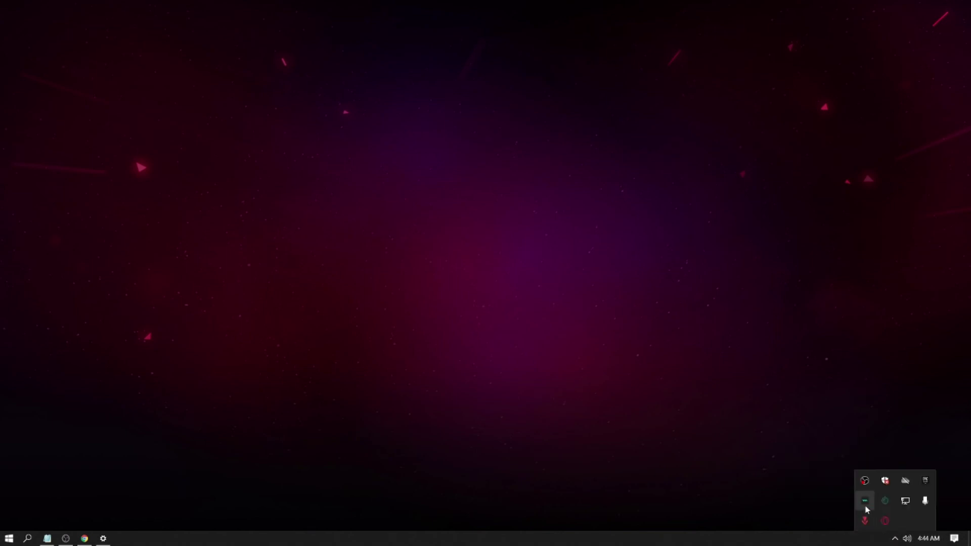
pyautogui.rightClick(864, 501)
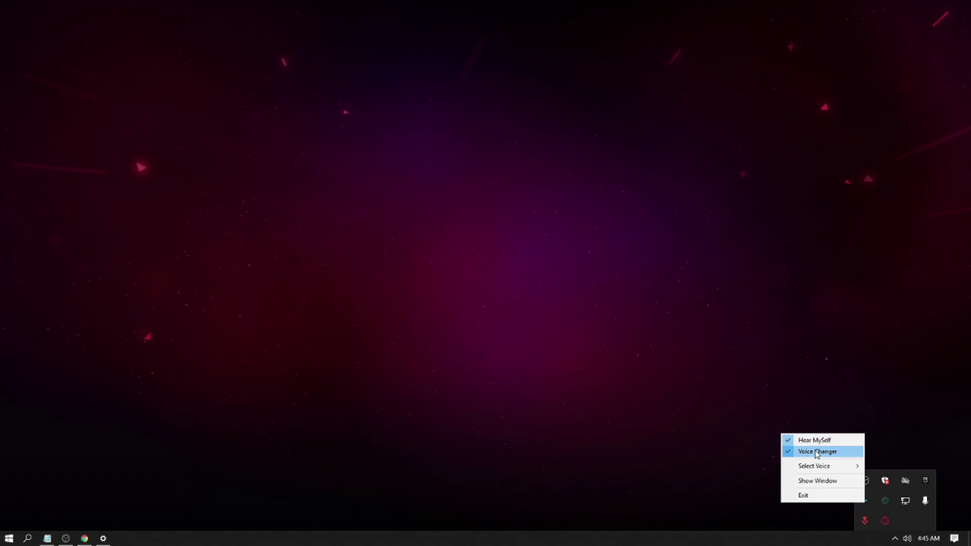
pyautogui.click(818, 452)
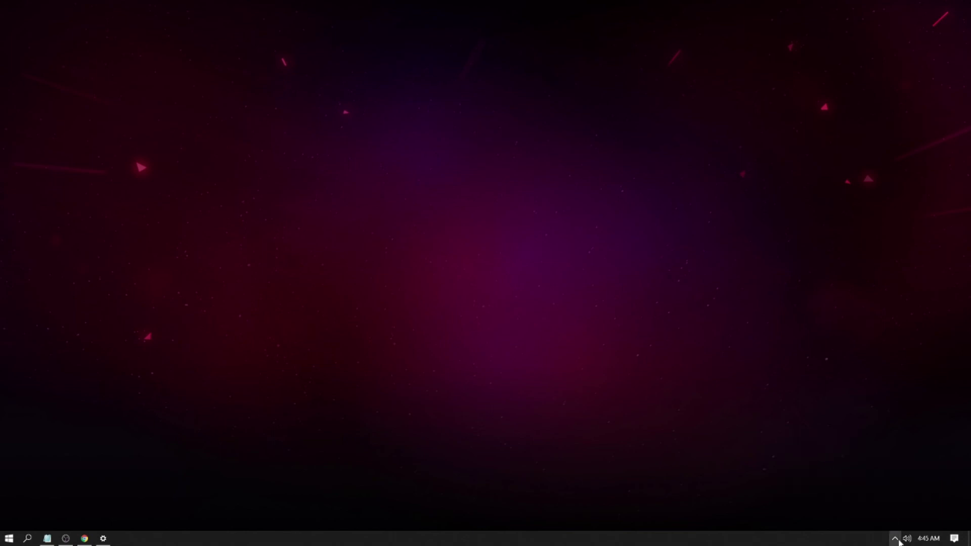
pyautogui.click(894, 538)
pyautogui.rightClick(869, 501)
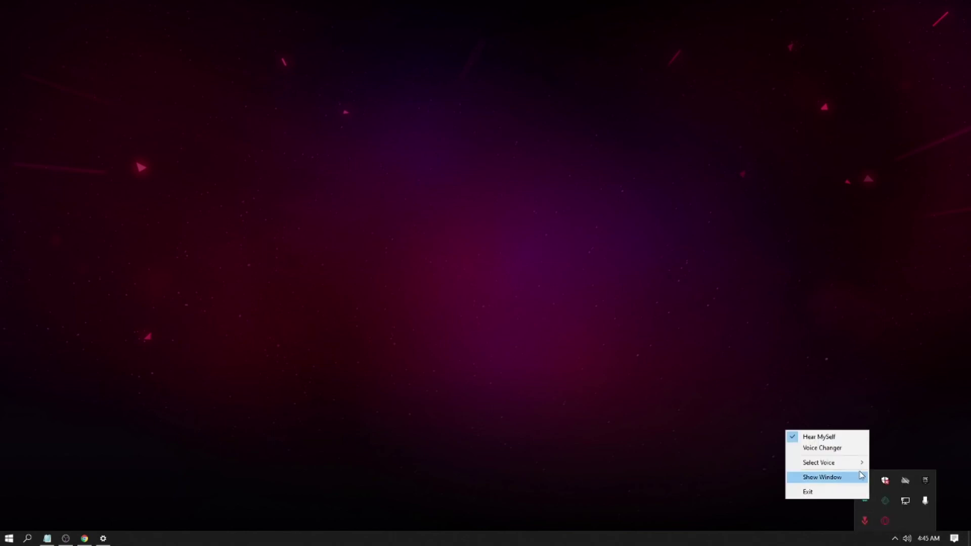
pyautogui.click(842, 451)
# - Select the Magic Chords voice from Voicemod's tray icon
pyautogui.click(894, 538)
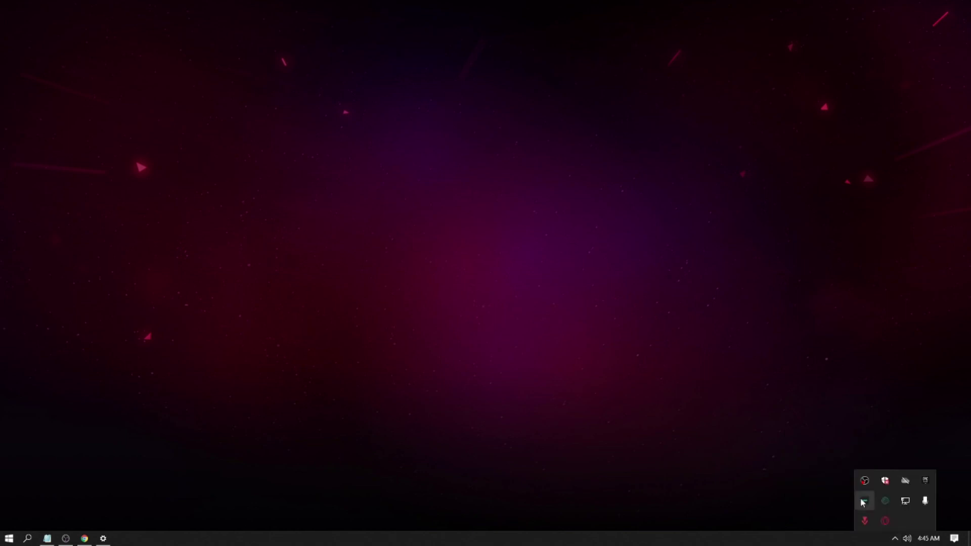
pyautogui.rightClick(864, 502)
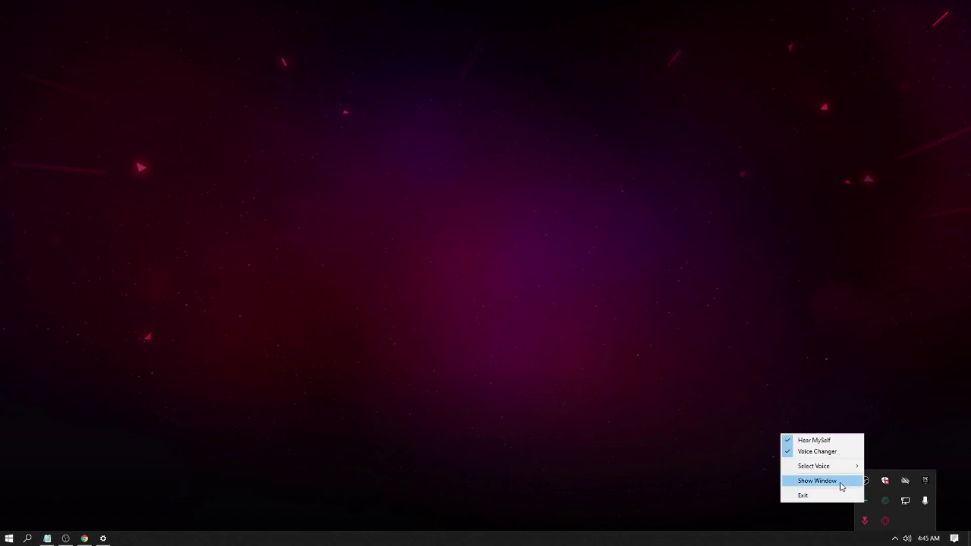
pyautogui.moveTo(836, 468)
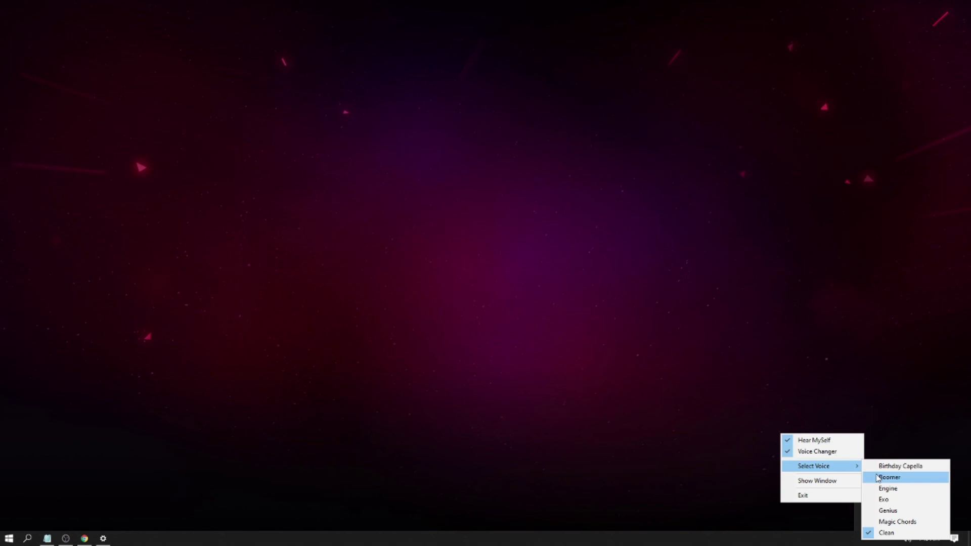
pyautogui.click(902, 526)
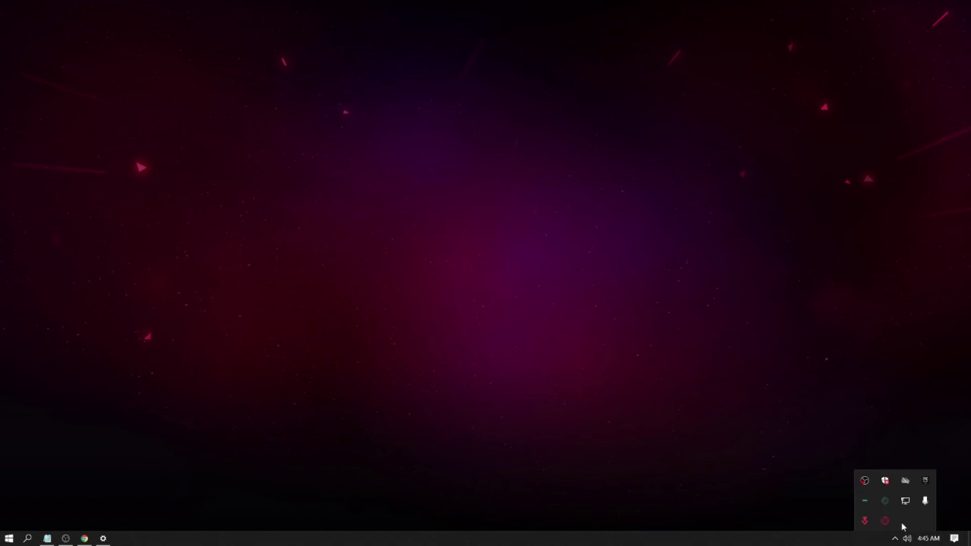
# - Change the active voice to Genius from Voicemod's tray icon
pyautogui.rightClick(865, 500)
pyautogui.moveTo(853, 470)
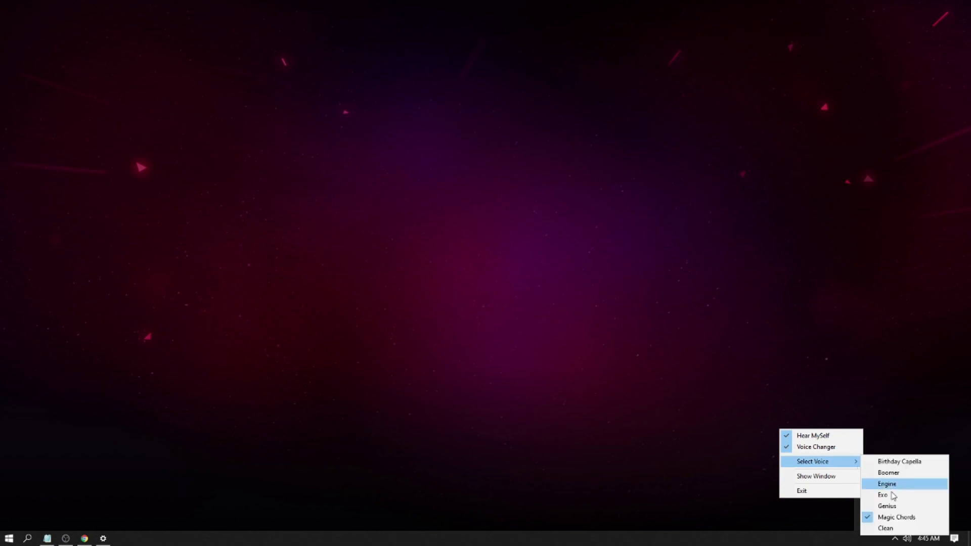
pyautogui.click(896, 507)
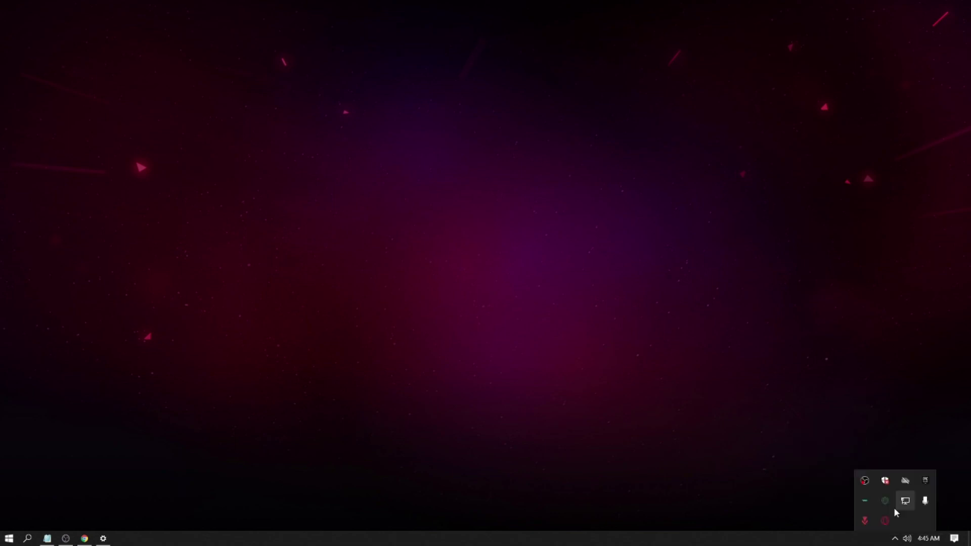
# - Switch the active voice to Genius and after that to Exo from Voicemod's tray icon
pyautogui.rightClick(868, 501)
pyautogui.moveTo(850, 464)
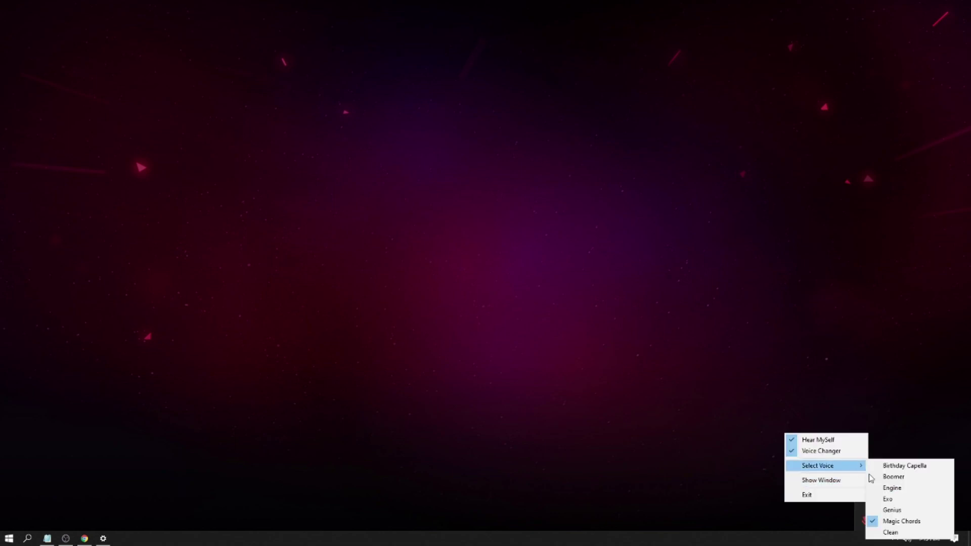
pyautogui.click(889, 509)
pyautogui.rightClick(870, 500)
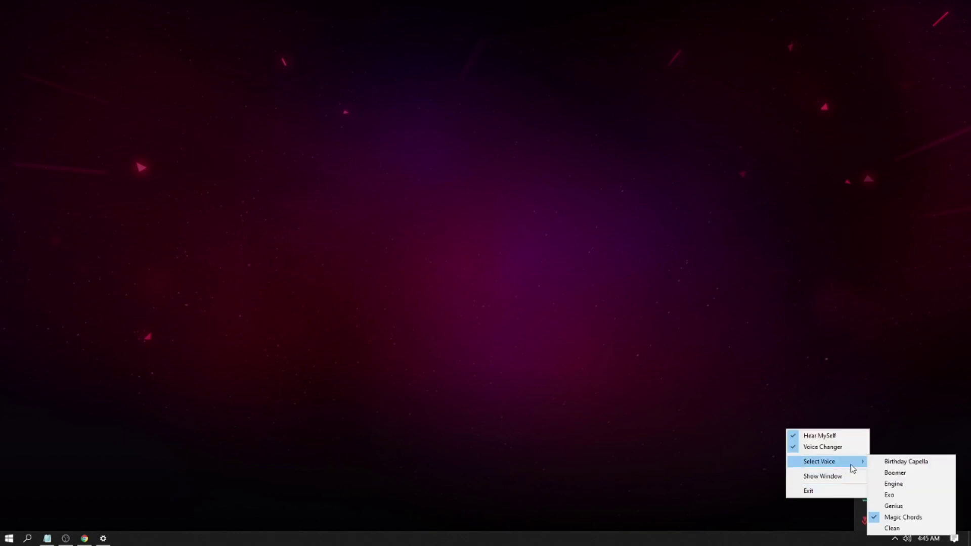
pyautogui.click(888, 496)
# - Show the Voicemod window again from its tray icon and look over the available voices in the Voicebox
pyautogui.rightClick(869, 496)
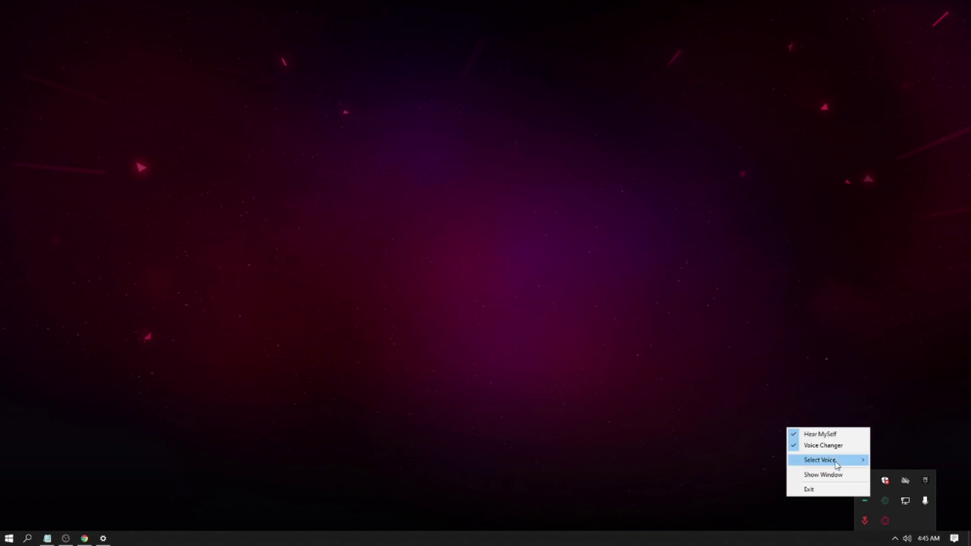
pyautogui.click(834, 476)
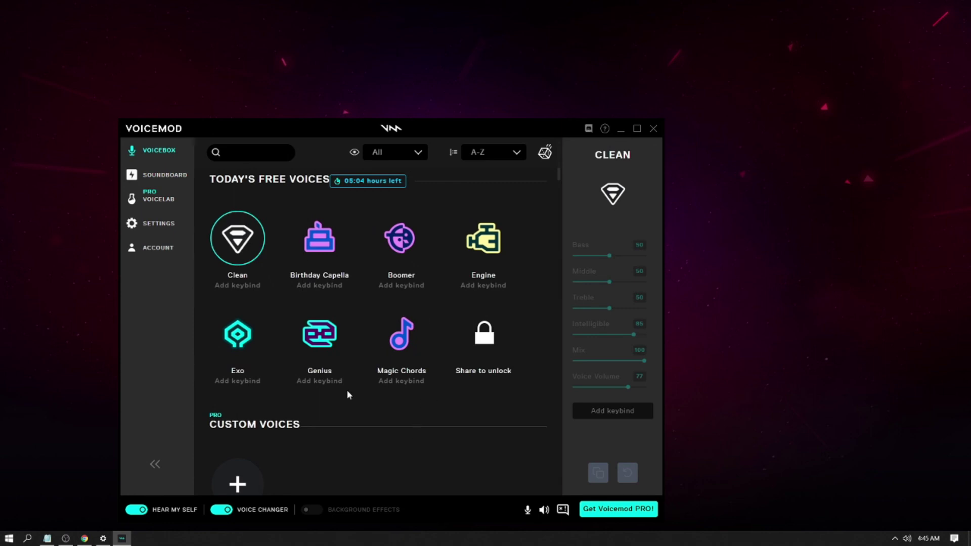
pyautogui.scroll(-4, 331, 377)
pyautogui.scroll(4, 332, 377)
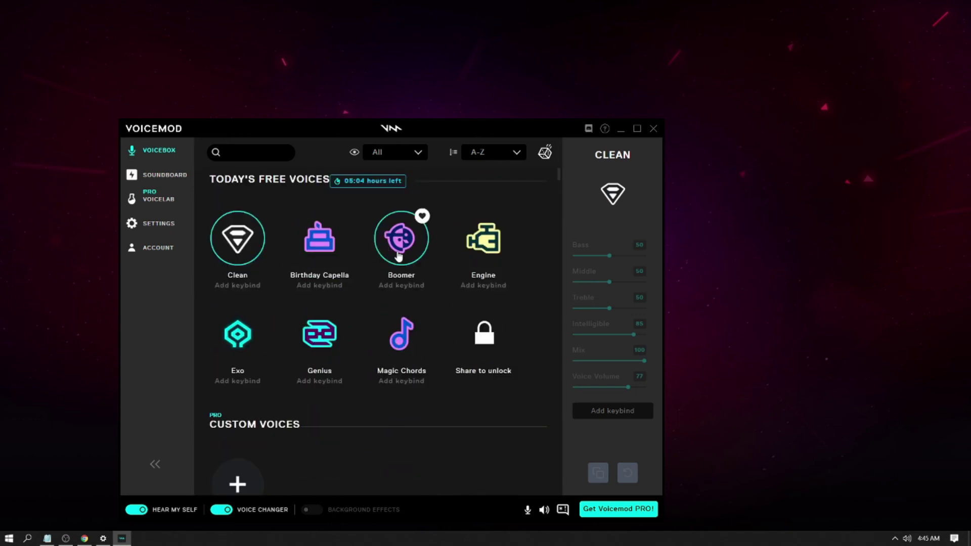
# - Switch the voice to Boomer and back to Clean in the Voicebox, and close the Voicemod window
pyautogui.click(399, 255)
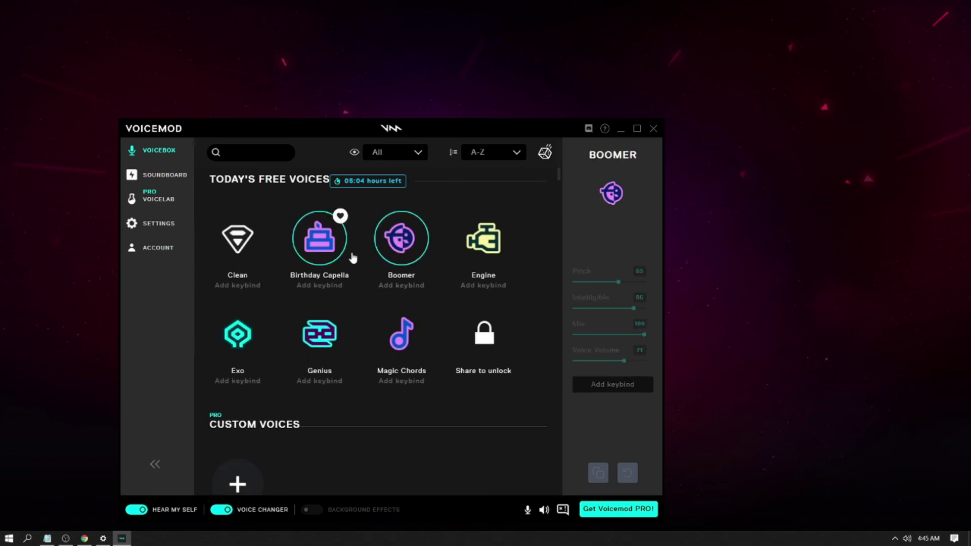
pyautogui.click(253, 268)
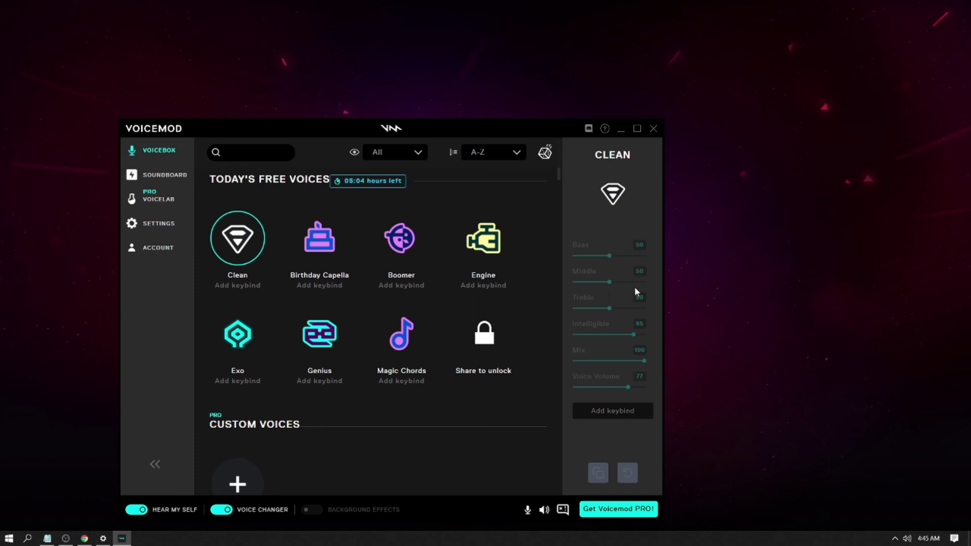
pyautogui.click(654, 131)
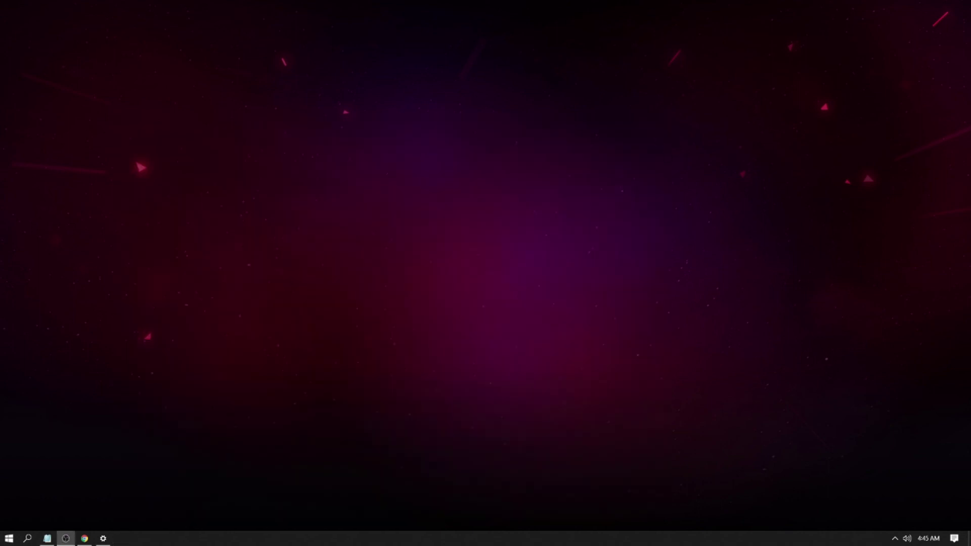